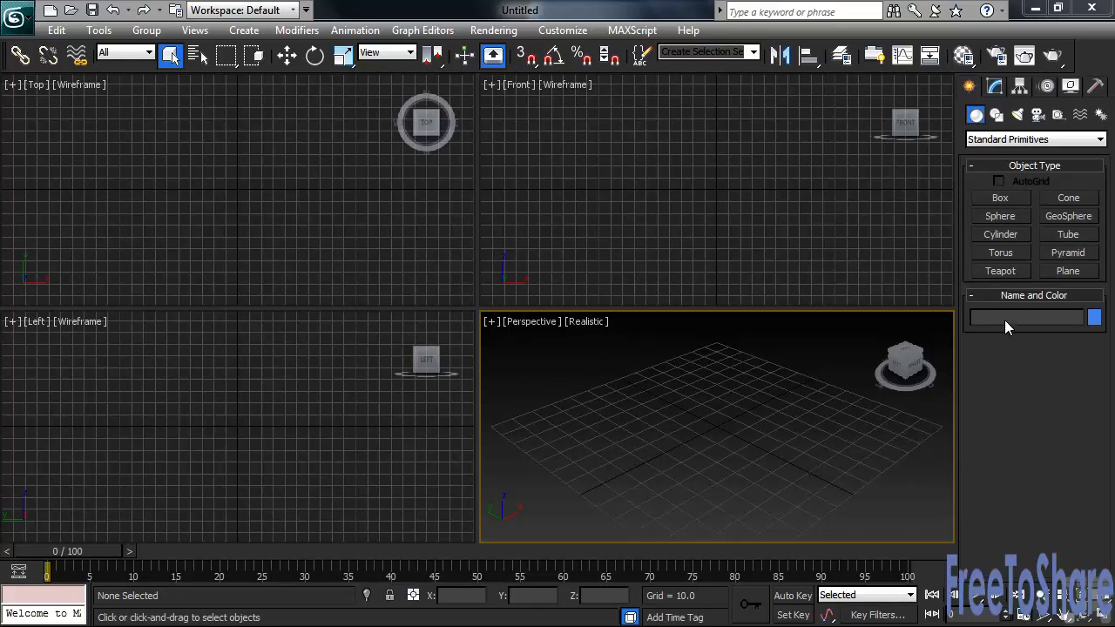
Step: Create a Text spline reading "3ds Max" at the grid origin of the Front view and frame it in the views
click(841, 184)
click(997, 115)
click(1004, 284)
click(1037, 547)
key(ctrl+a)
text(3ds Max)
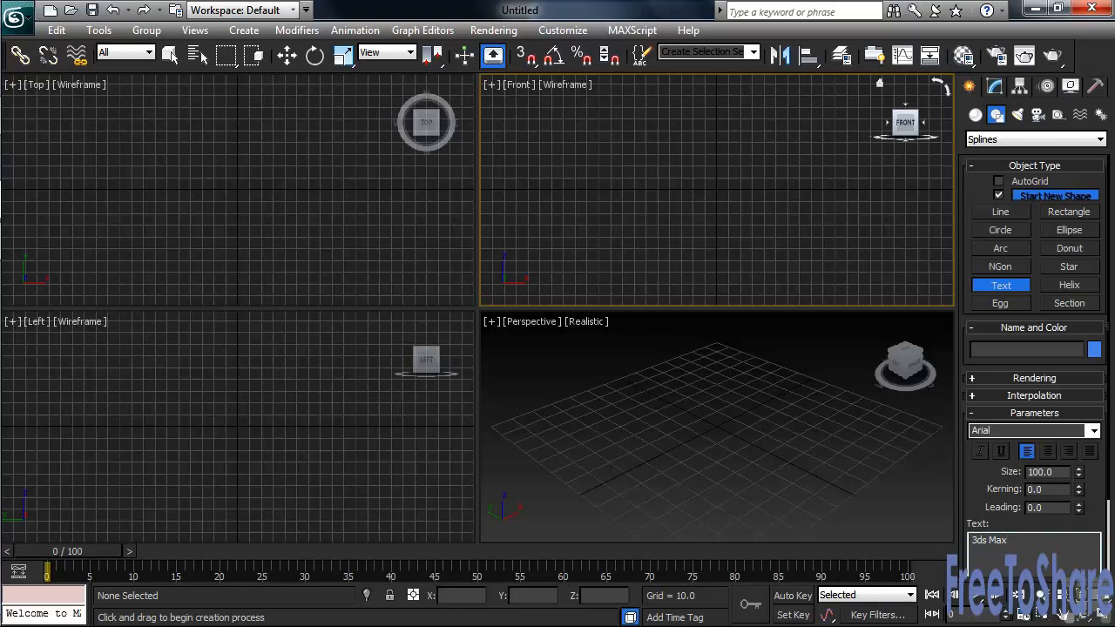
click(716, 188)
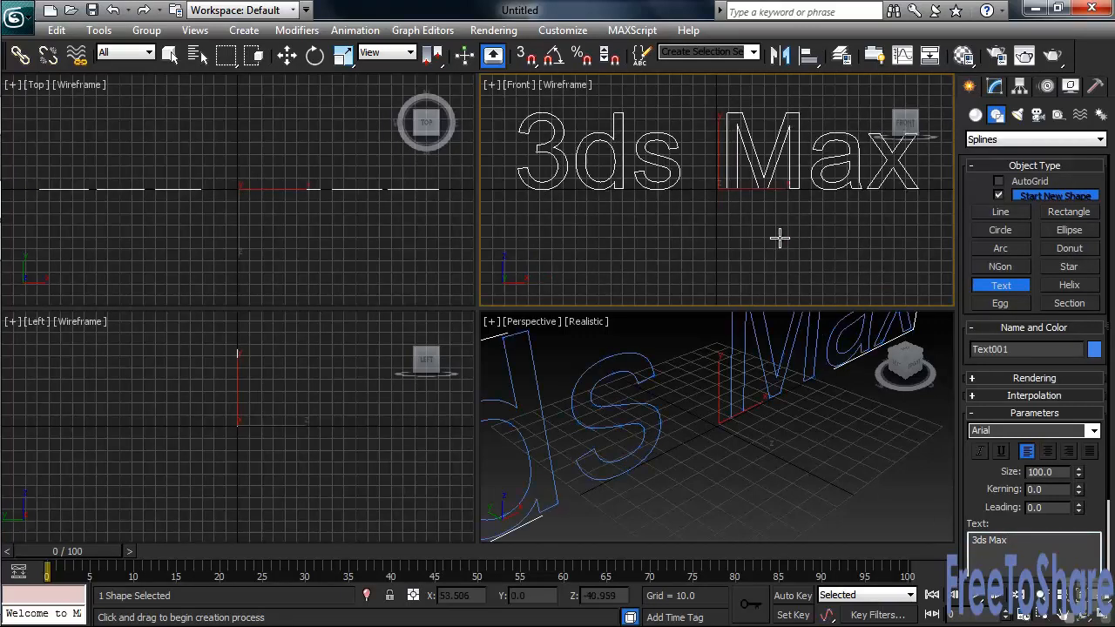
key(z)
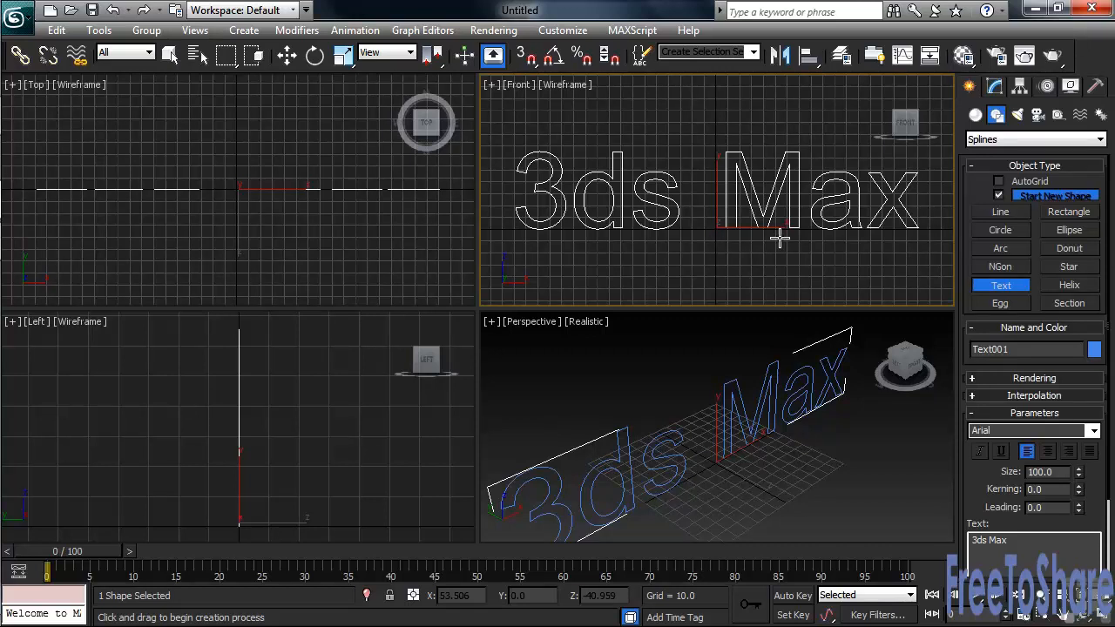
middle_drag(677, 448, 696, 426)
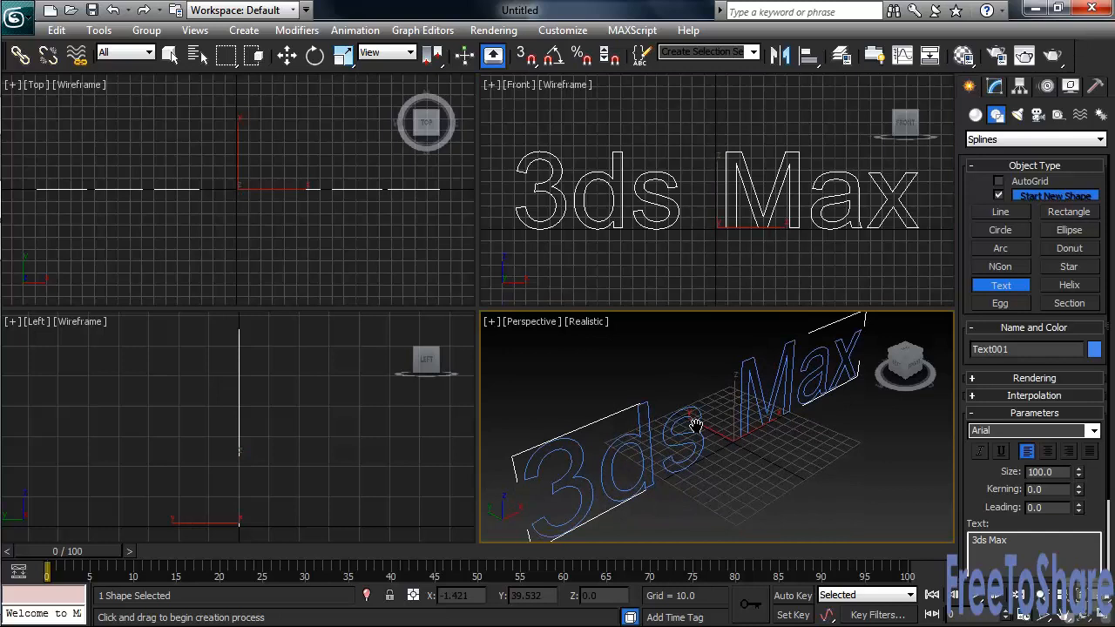
Step: Add an Extrude modifier to the text with an amount of 25
click(995, 85)
click(1101, 138)
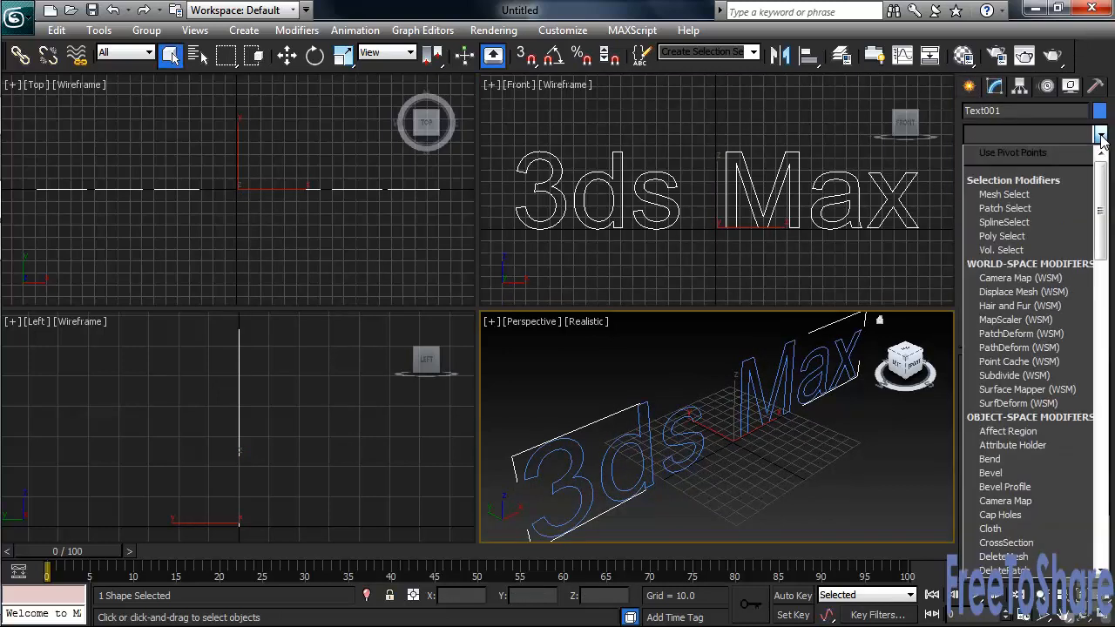
drag(1102, 218, 1103, 279)
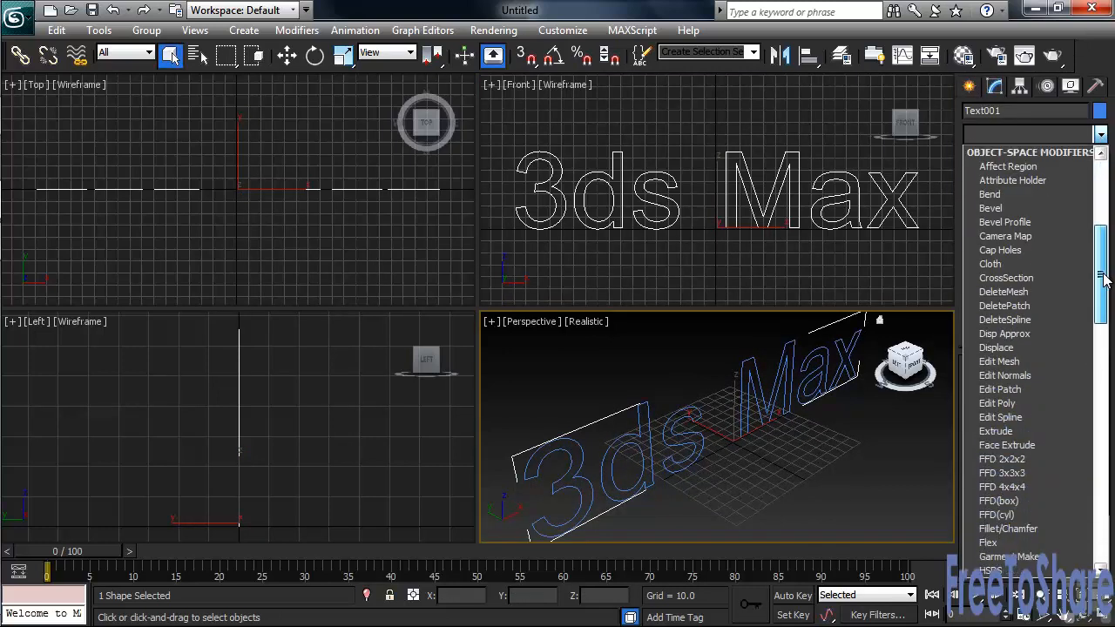
click(1002, 427)
drag(1066, 388, 1013, 389)
text(25)
key(Return)
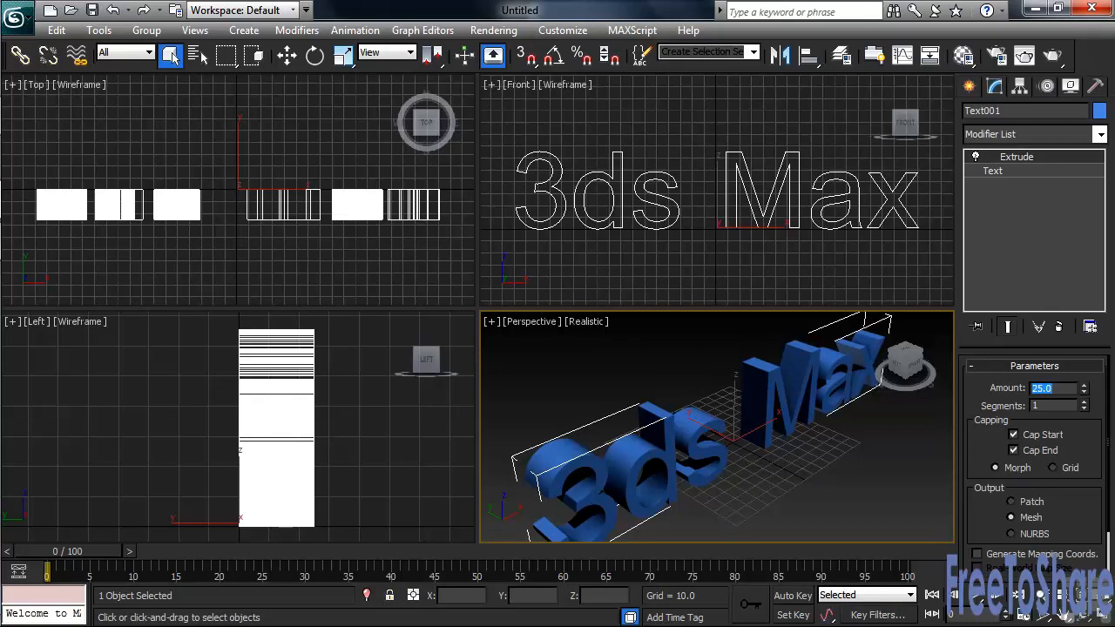
click(1101, 135)
drag(1103, 222, 1103, 265)
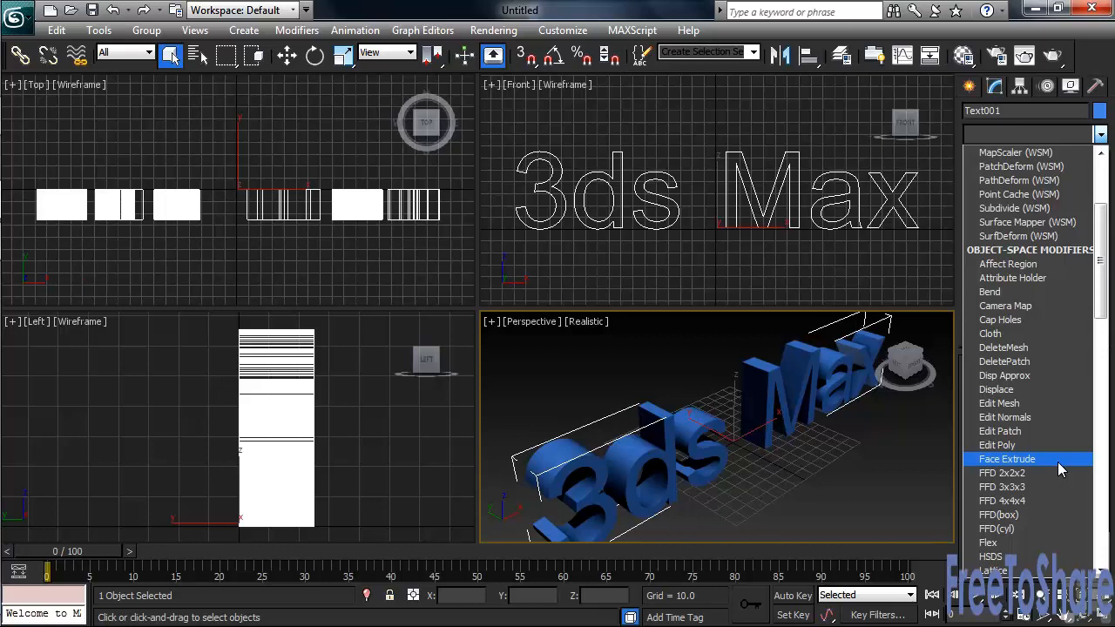
click(837, 398)
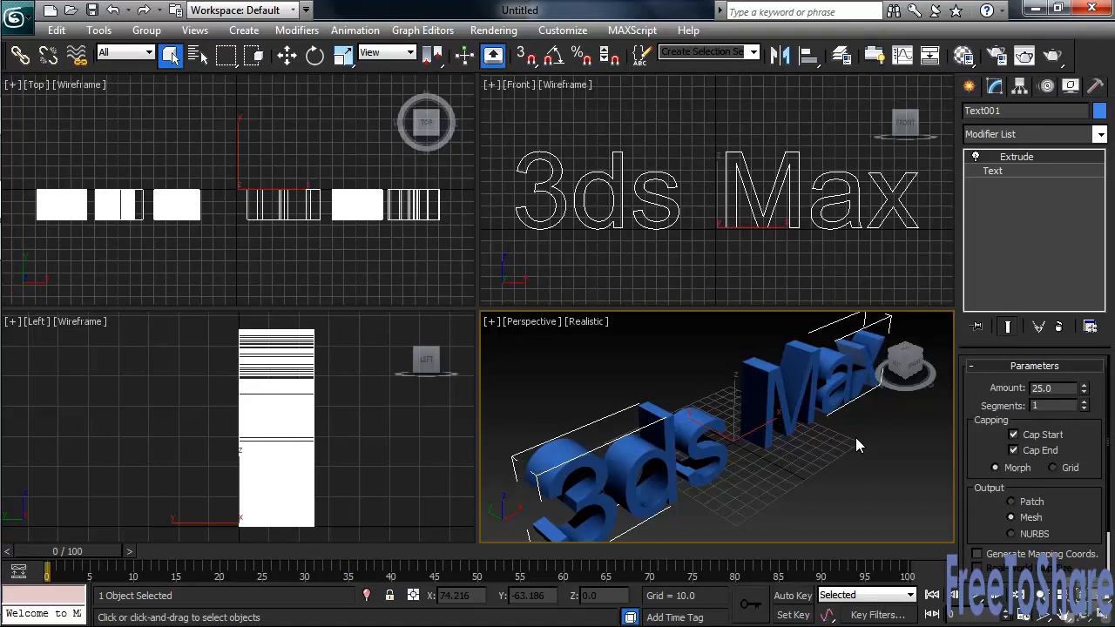
Step: Insert an Edit Spline modifier between the base Text and the Extrude modifier
click(994, 171)
click(1100, 134)
drag(1104, 205, 1103, 274)
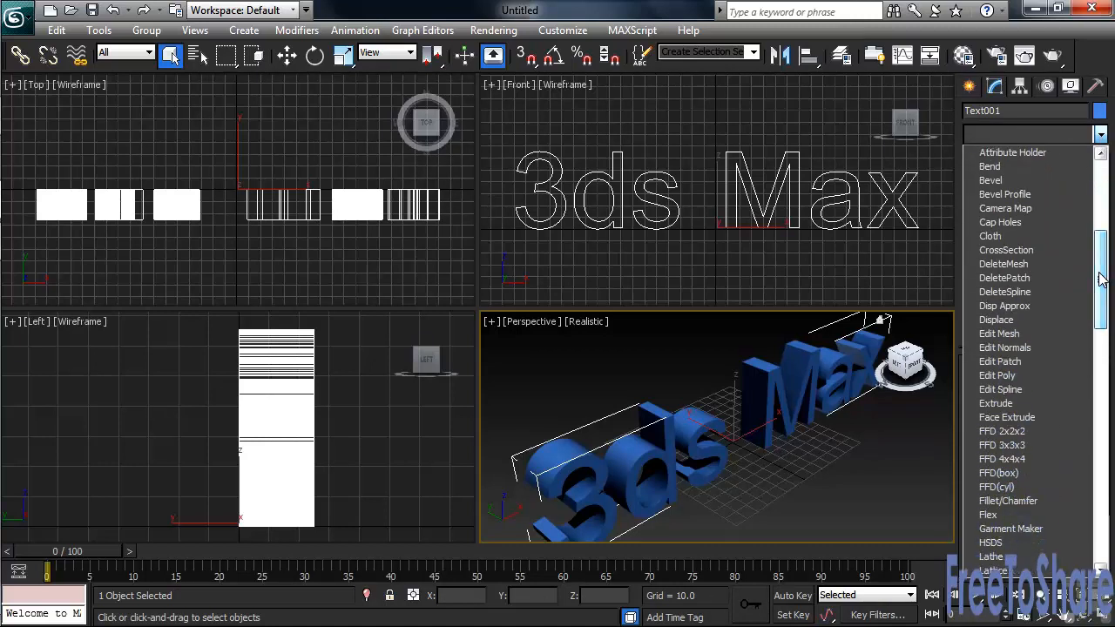
click(1002, 390)
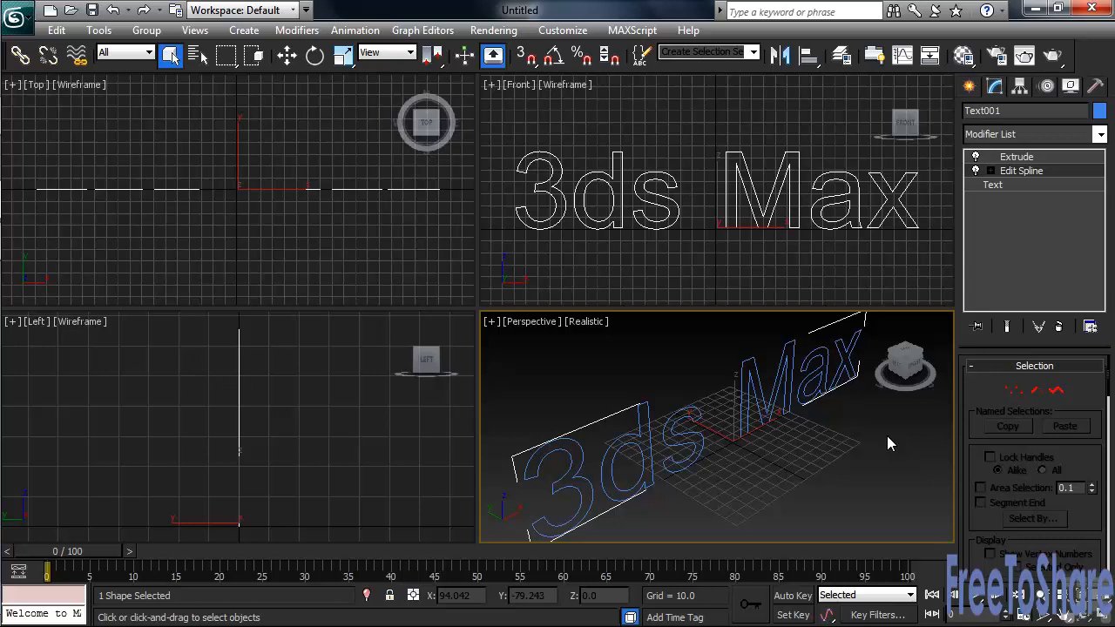
Step: At the Edit Spline's Vertex level in the Front view, move the top vertices of the "3" and "s" upward into peaks
right_click(825, 283)
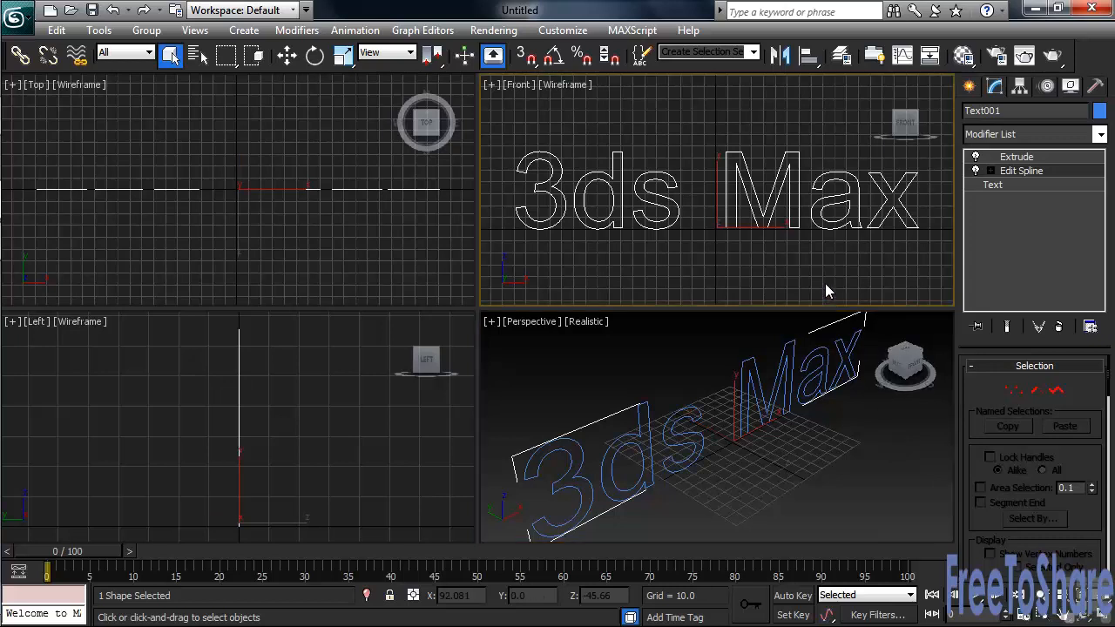
key(alt+w)
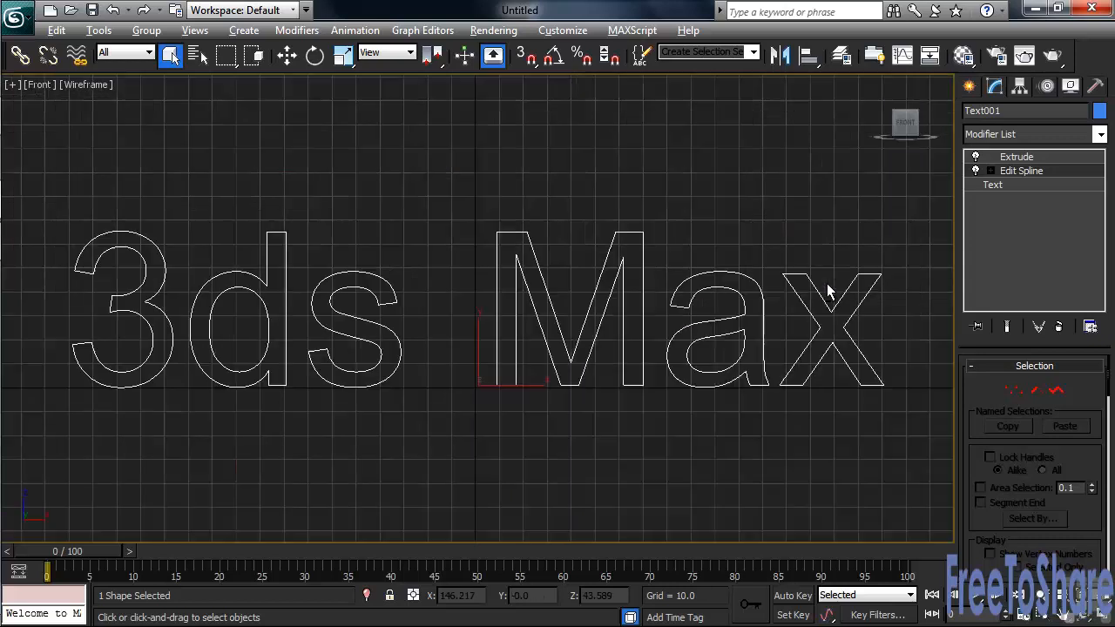
click(990, 171)
click(1022, 185)
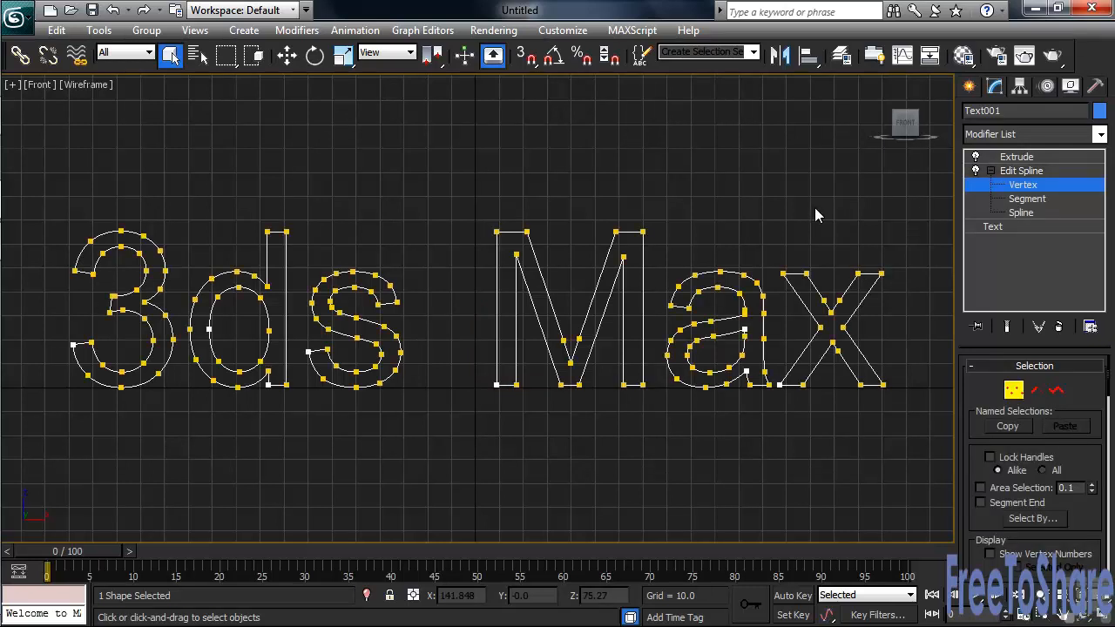
key(w)
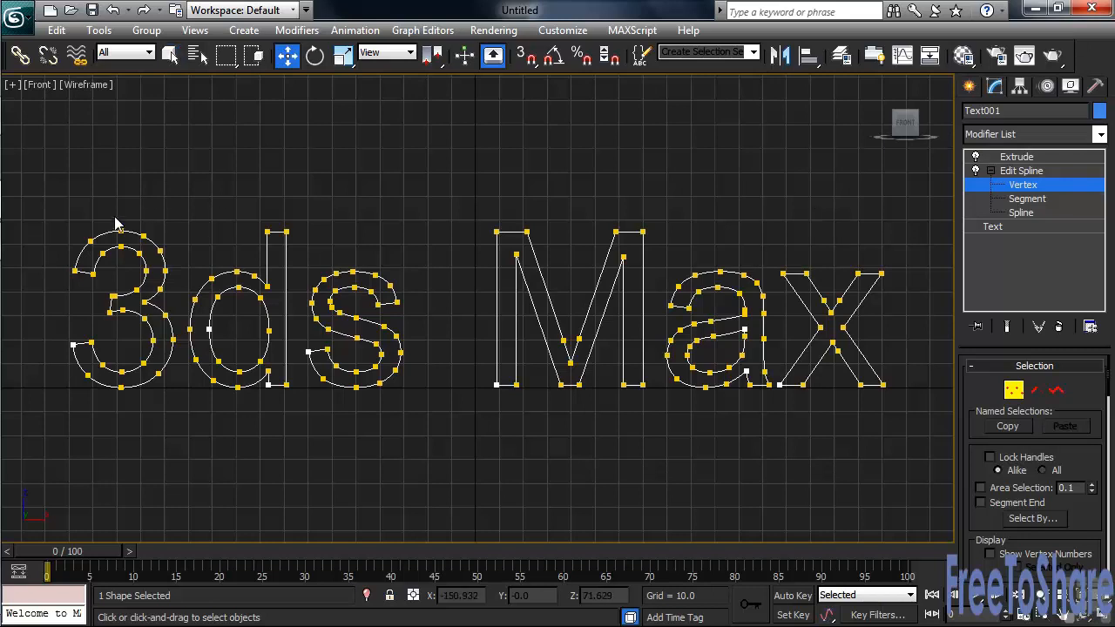
click(121, 231)
ctrl+click(353, 270)
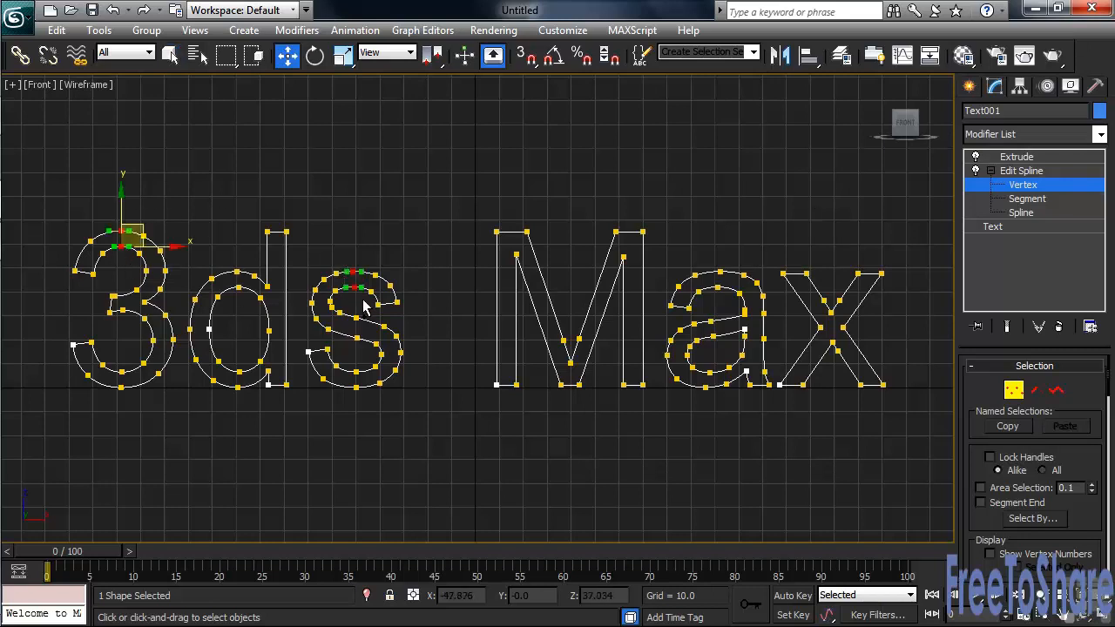
drag(124, 201, 124, 178)
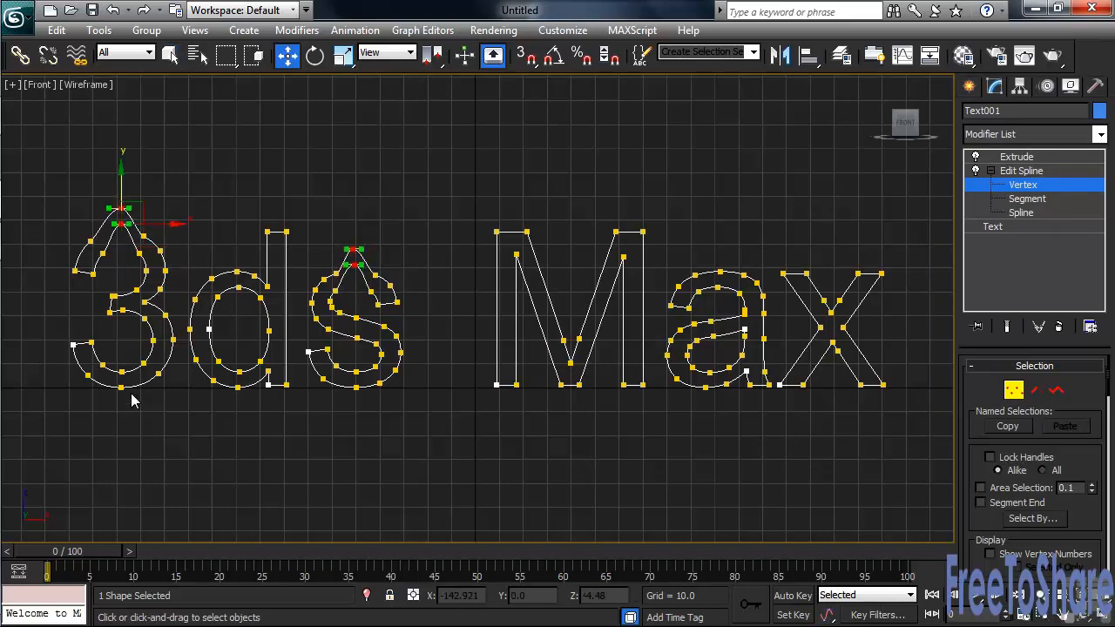
Step: Move the bottom vertices of the "3" and "s" downward into points
click(121, 385)
ctrl+click(355, 386)
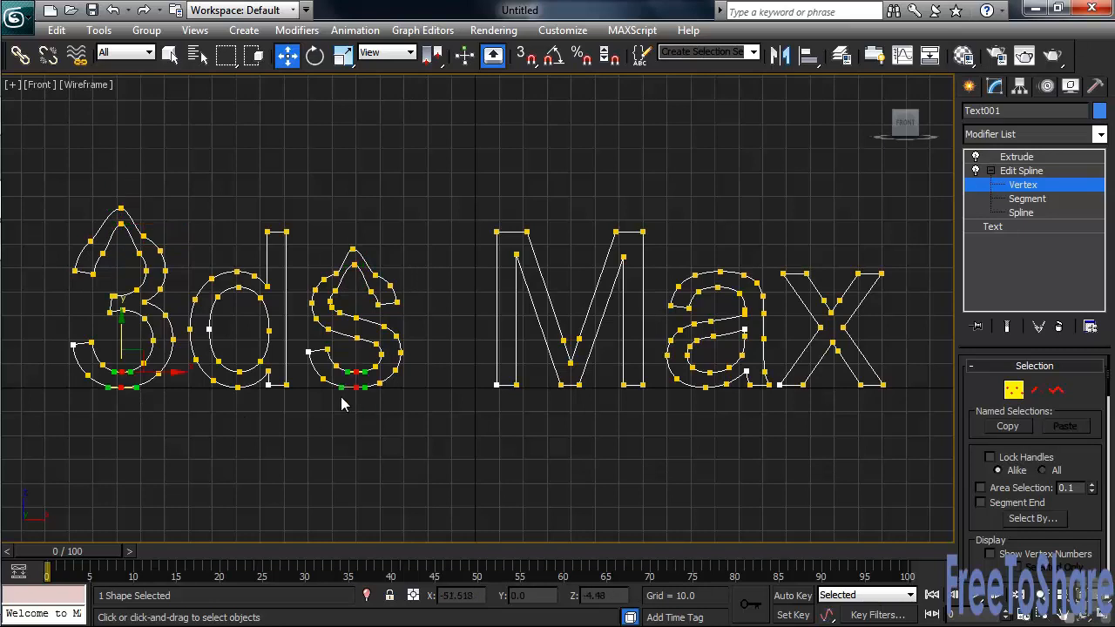
drag(125, 336, 125, 364)
click(174, 398)
Step: Raise the middle V-notch vertices of the "M" close to its top edge, and return to the Extrude level to inspect the solid in Perspective
click(570, 362)
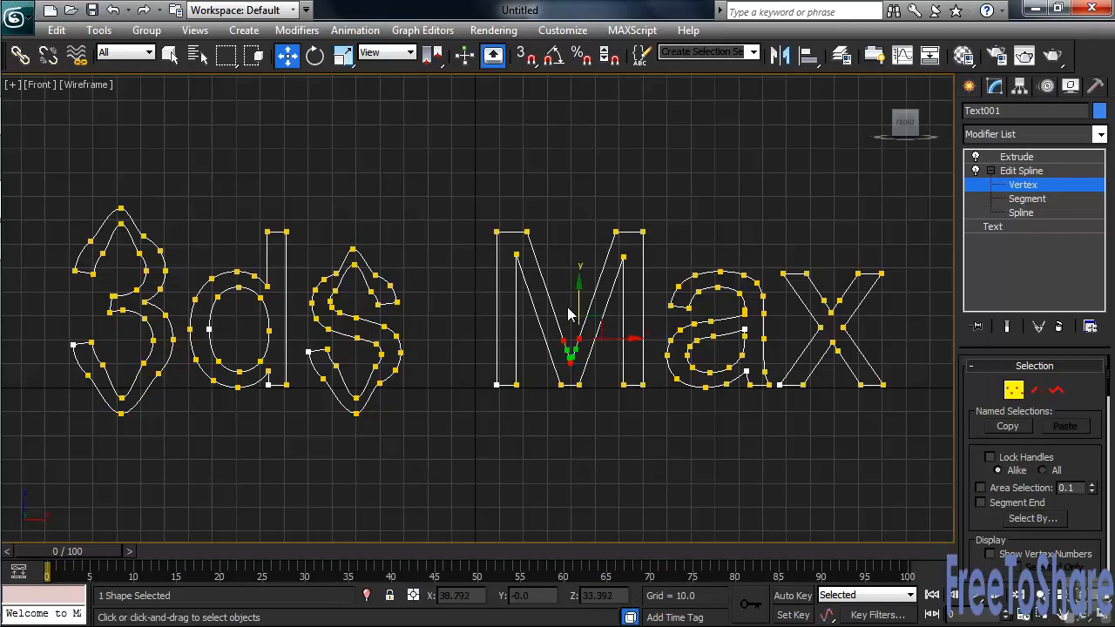
drag(575, 314, 595, 189)
click(1016, 159)
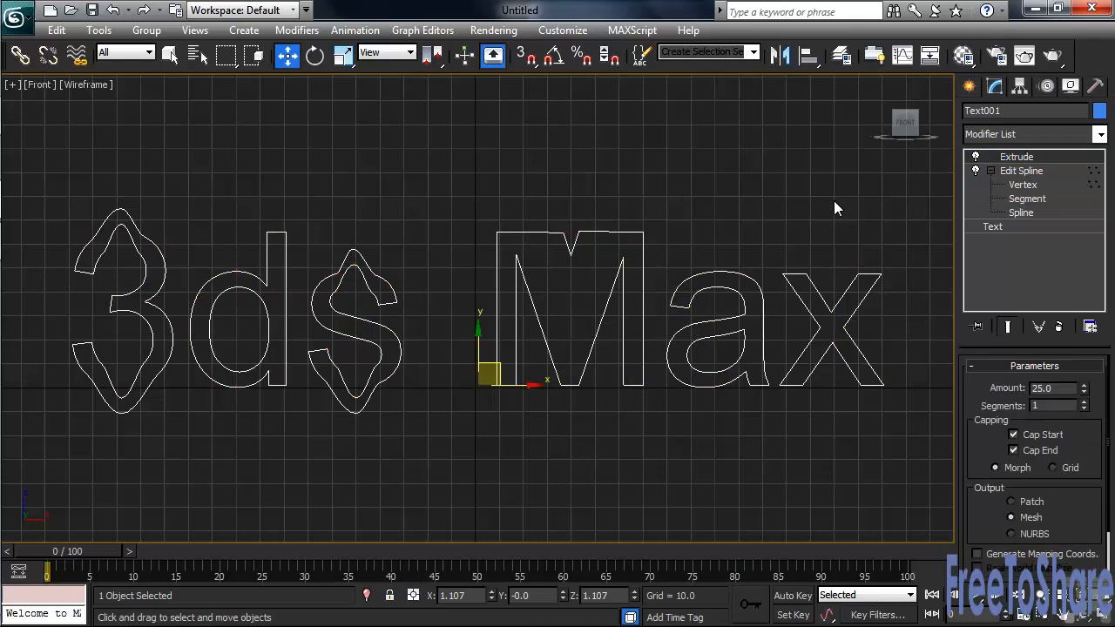
key(alt+w)
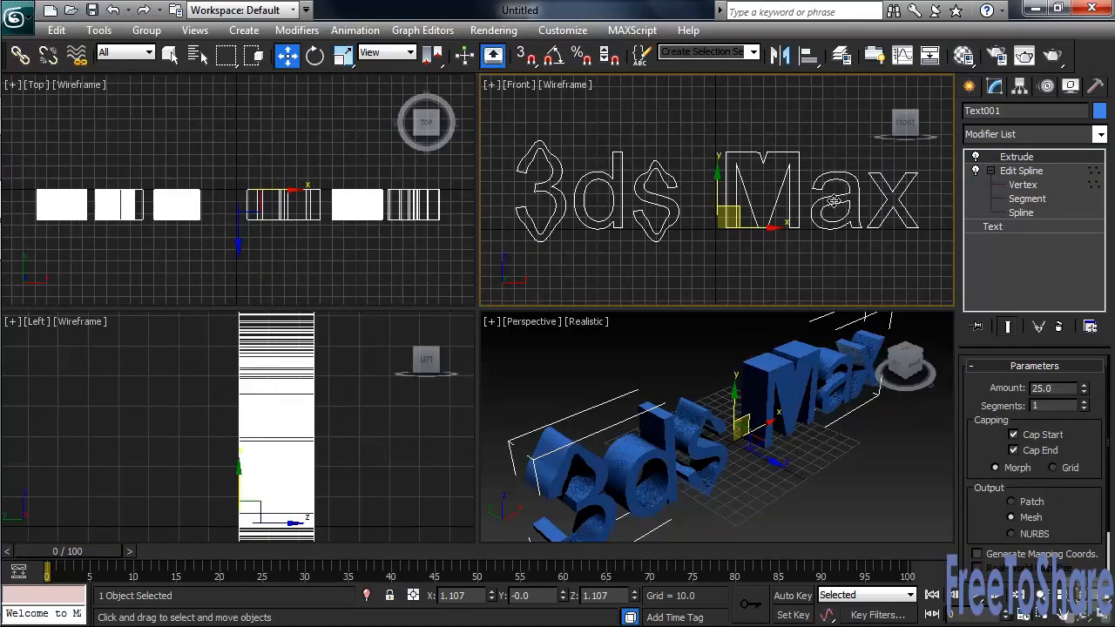
right_click(869, 502)
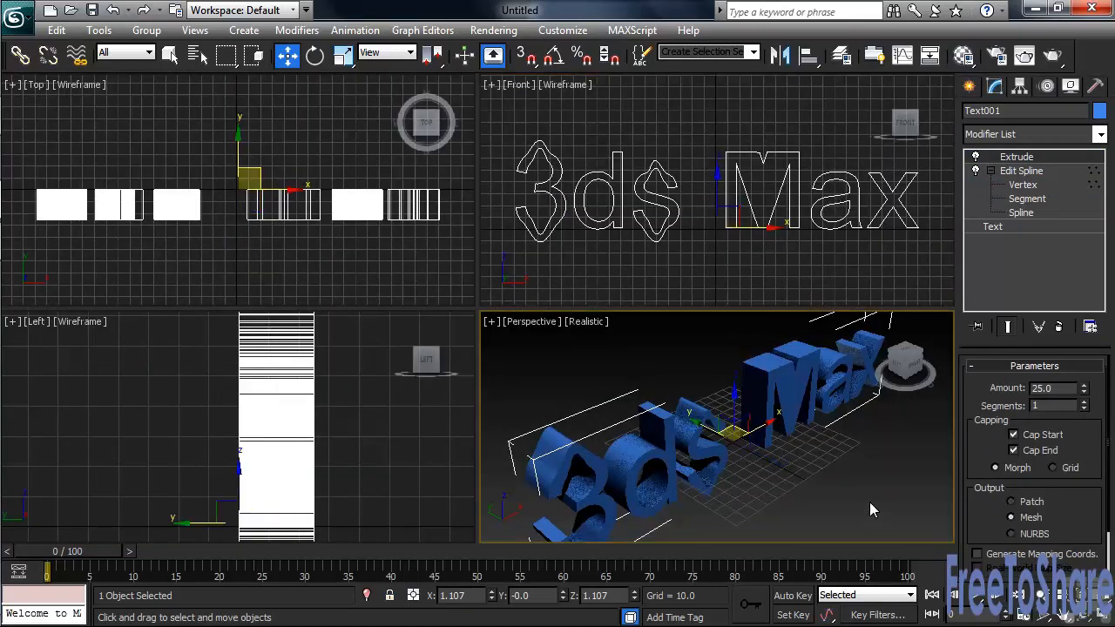
key(alt+w)
alt+middle_drag(567, 399, 528, 366)
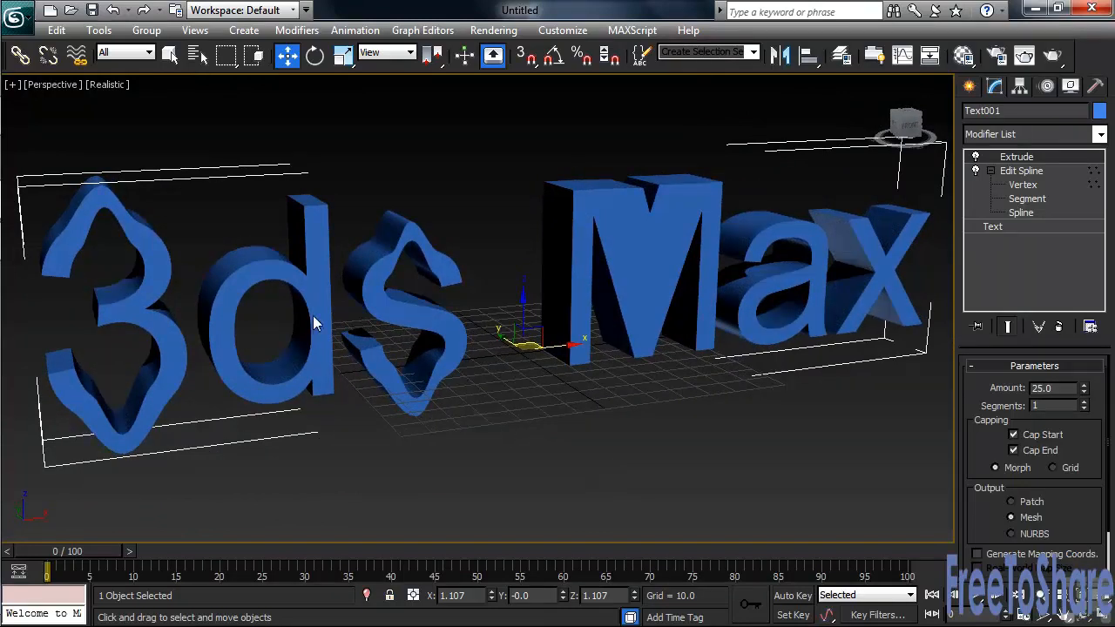
Step: Reset to an empty scene without saving the changes
click(18, 15)
click(58, 88)
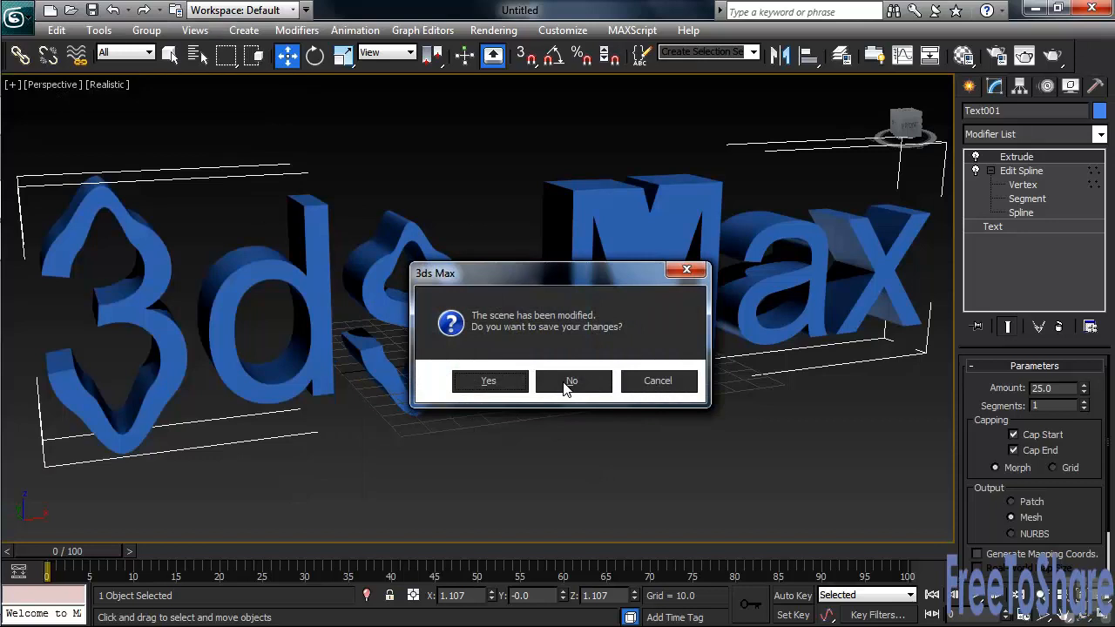
click(564, 386)
click(505, 350)
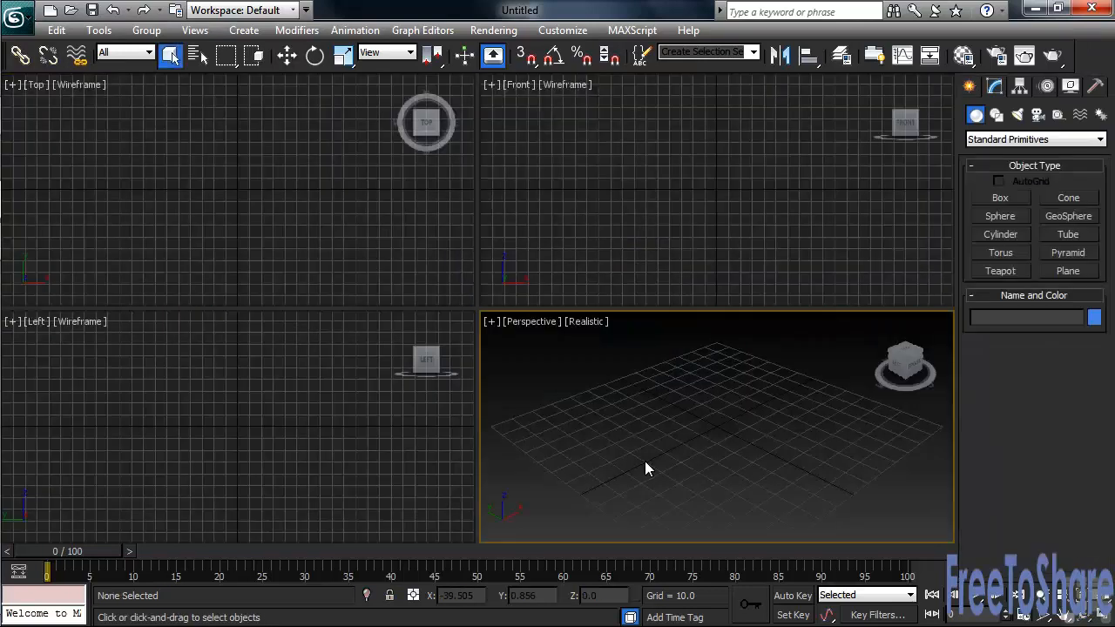
Step: Draw an ellipse about 156 long and 357 wide, centred near the origin in the Front view
click(761, 250)
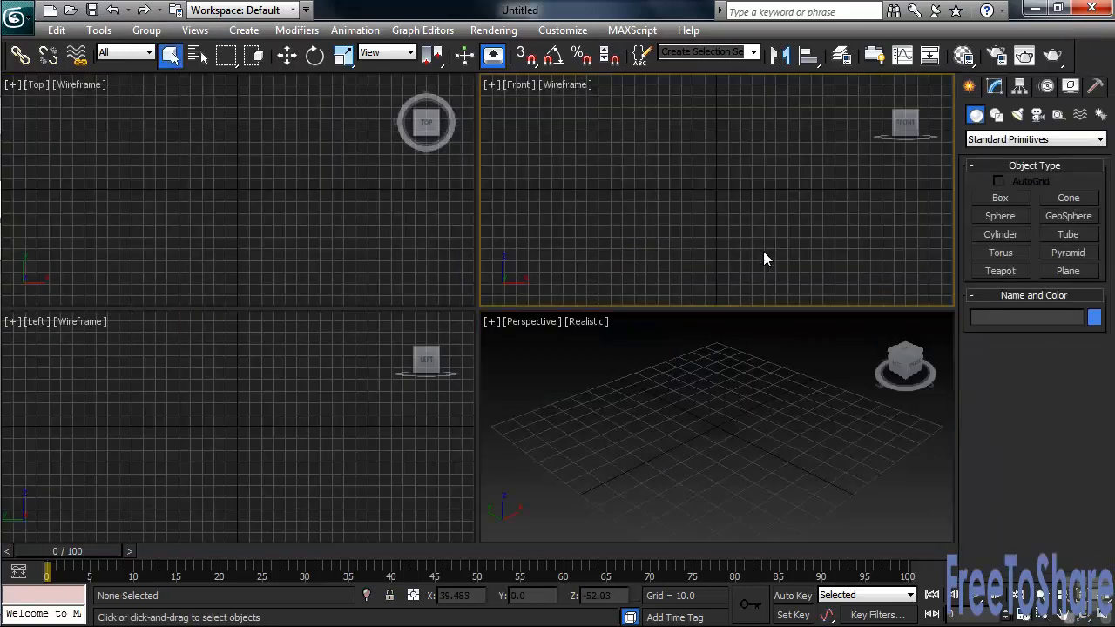
click(997, 115)
click(1068, 233)
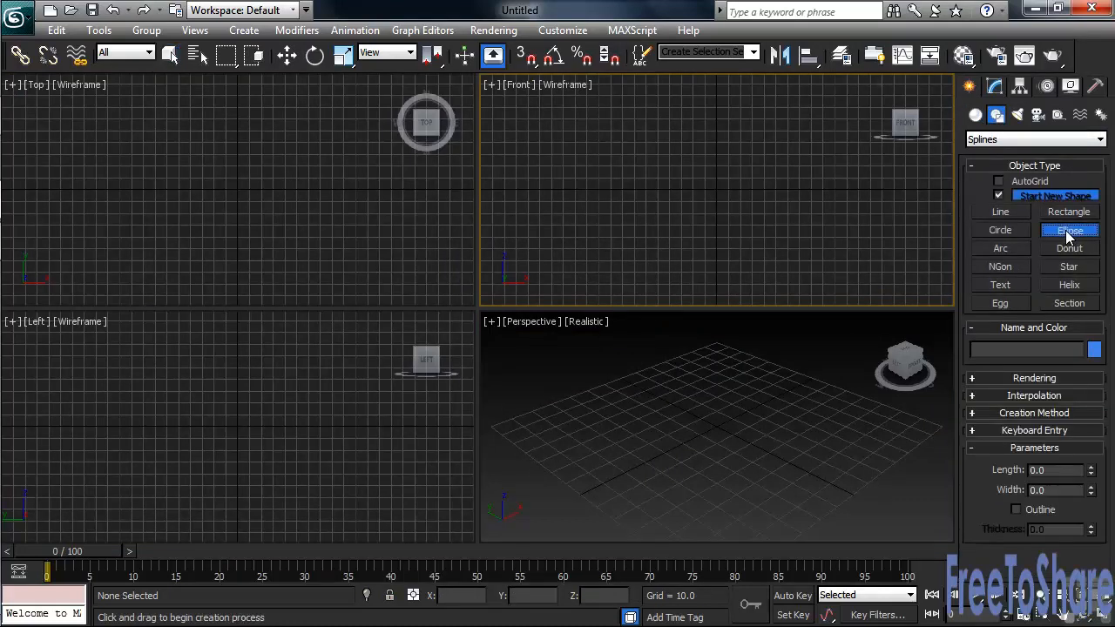
drag(505, 99, 926, 282)
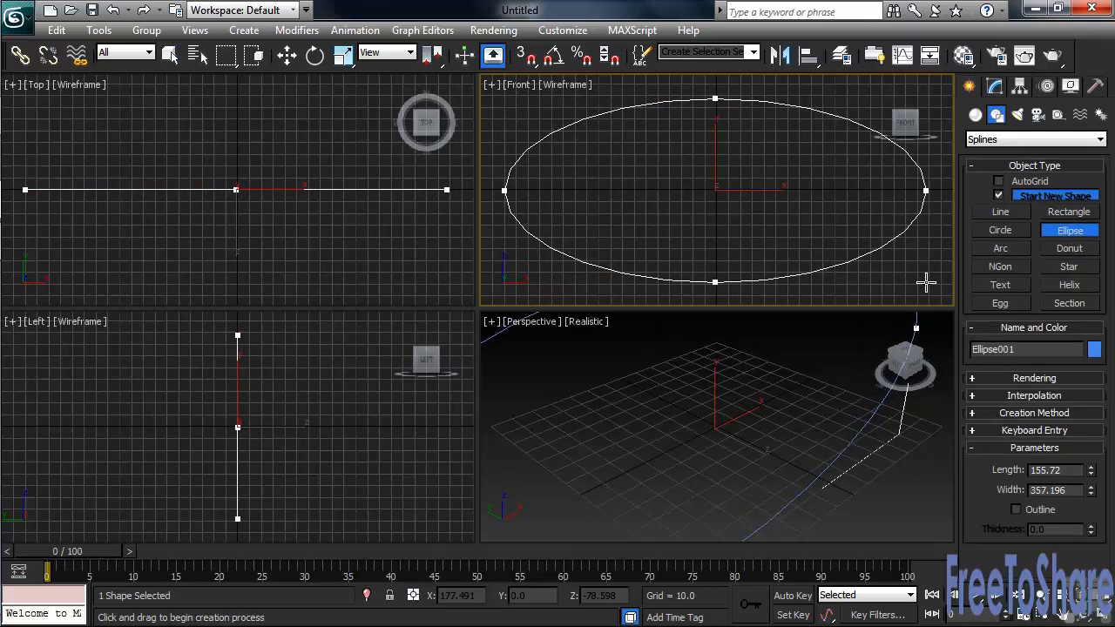
Step: Set the ellipse's interpolation steps to 25 for a smoother curve
click(995, 87)
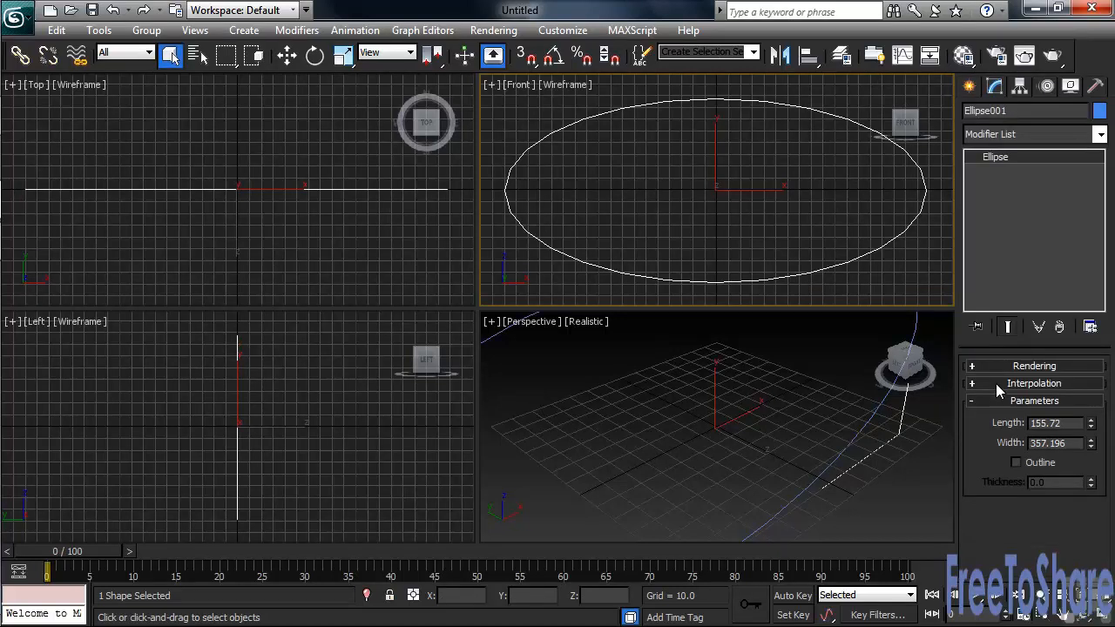
click(995, 384)
click(1078, 399)
click(1078, 399)
click(1079, 399)
click(1079, 399)
click(1078, 399)
click(1080, 399)
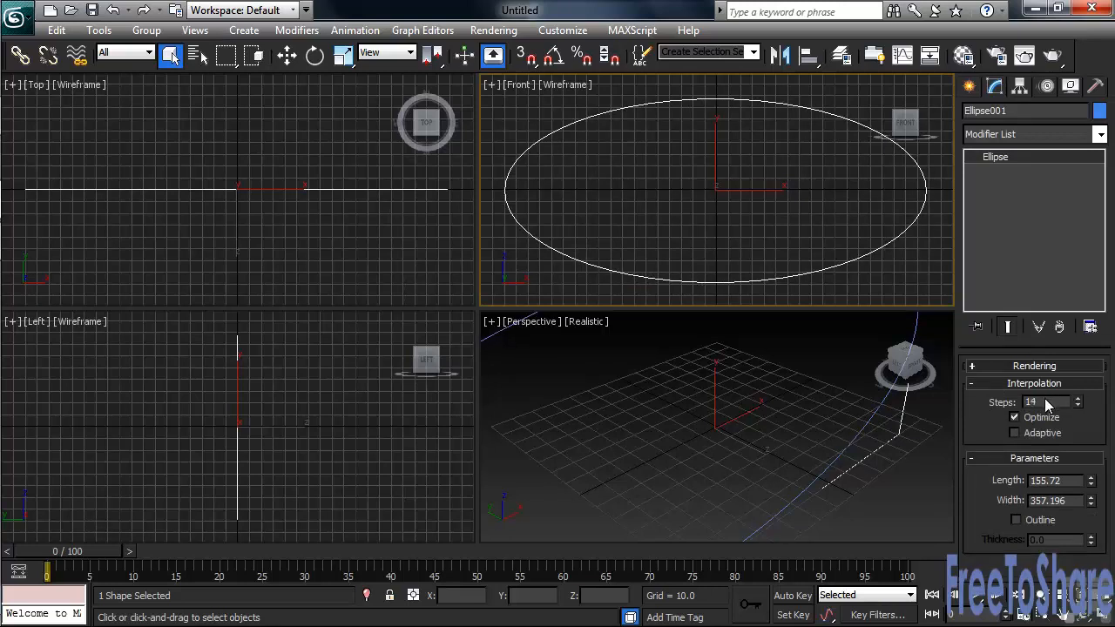
drag(1046, 400, 1014, 399)
text(25)
key(Return)
Step: Add a Bevel modifier to the ellipse and set the Level 1 height to 35
click(1102, 135)
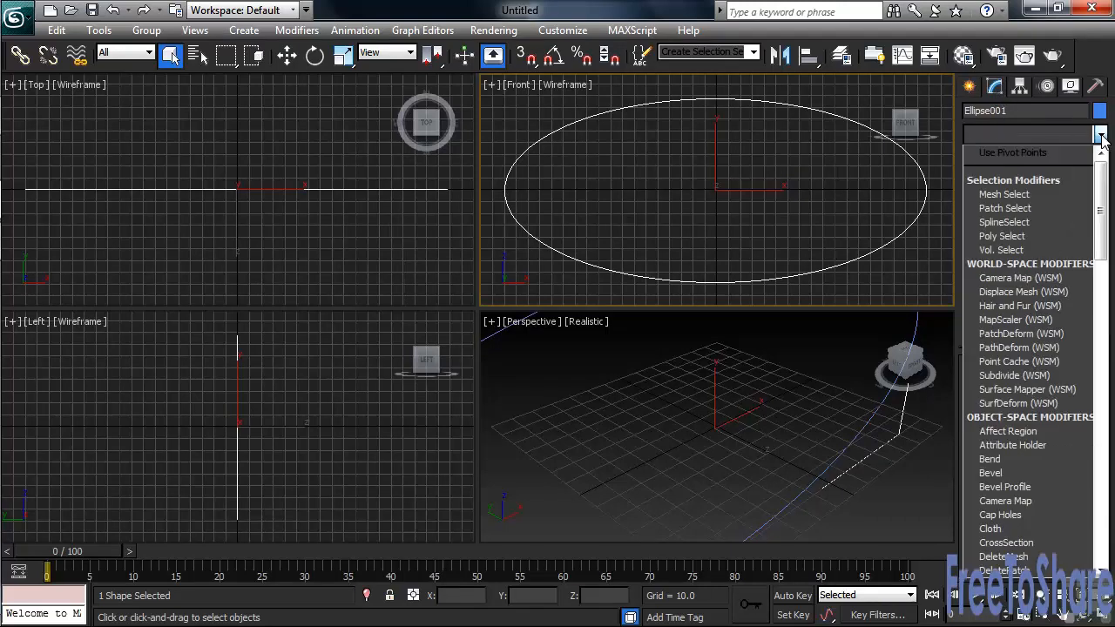
click(1008, 475)
drag(1064, 461, 1059, 218)
click(1059, 444)
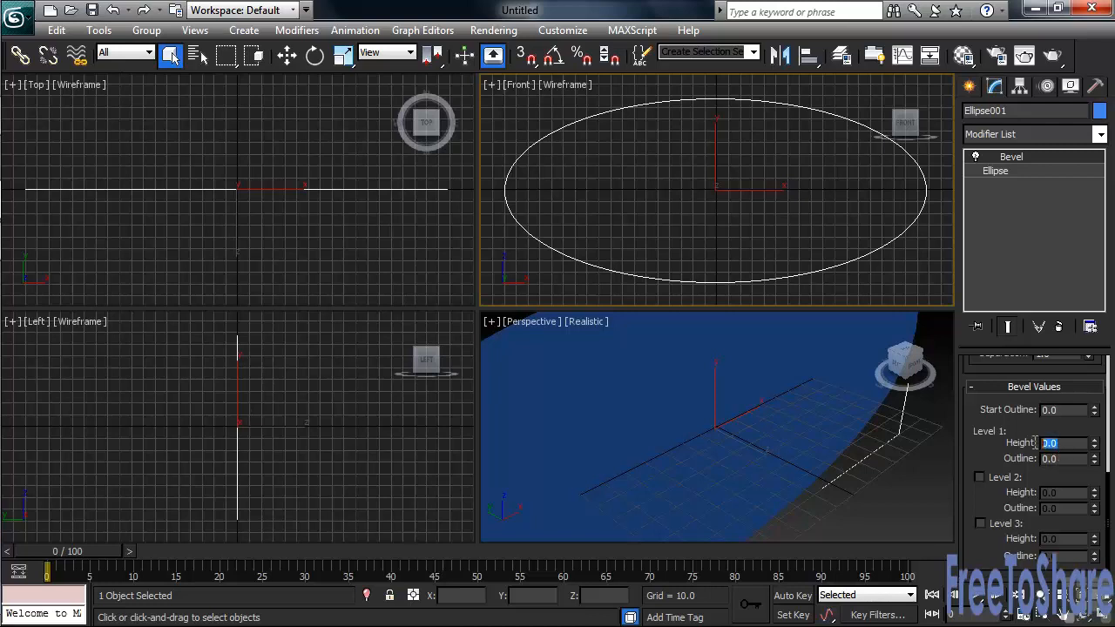
text(35)
key(Return)
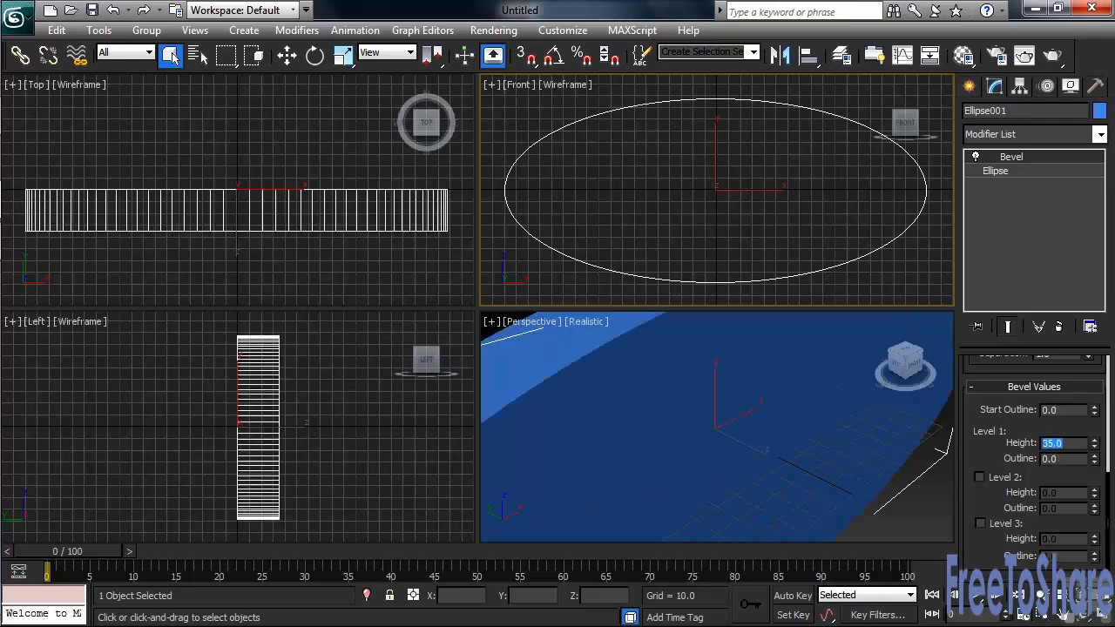
Step: Enable Level 2 of the bevel with height 5 and outline -8, and frame the beveled ellipse in the Perspective view
click(979, 478)
double_click(1070, 494)
text(5)
key(Return)
double_click(1063, 509)
text(-8)
key(Return)
click(848, 488)
scroll(752, 466, down, 5)
mouse_move(752, 465)
middle_down()
mouse_move(753, 438)
mouse_move(747, 448)
middle_up()
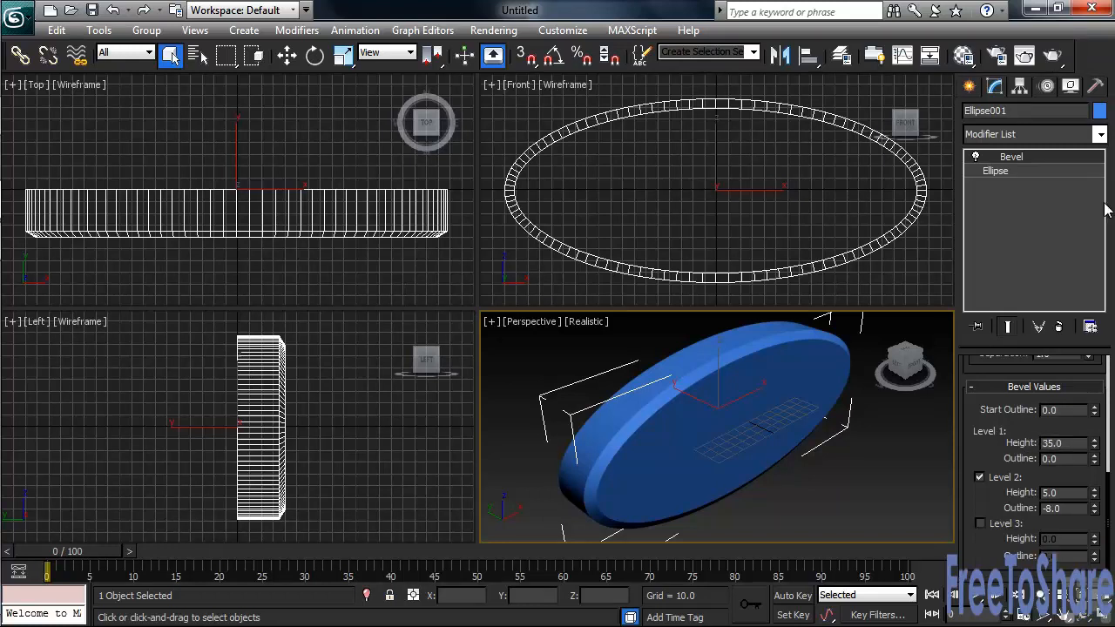
click(1101, 135)
scroll(1050, 347, down, 6)
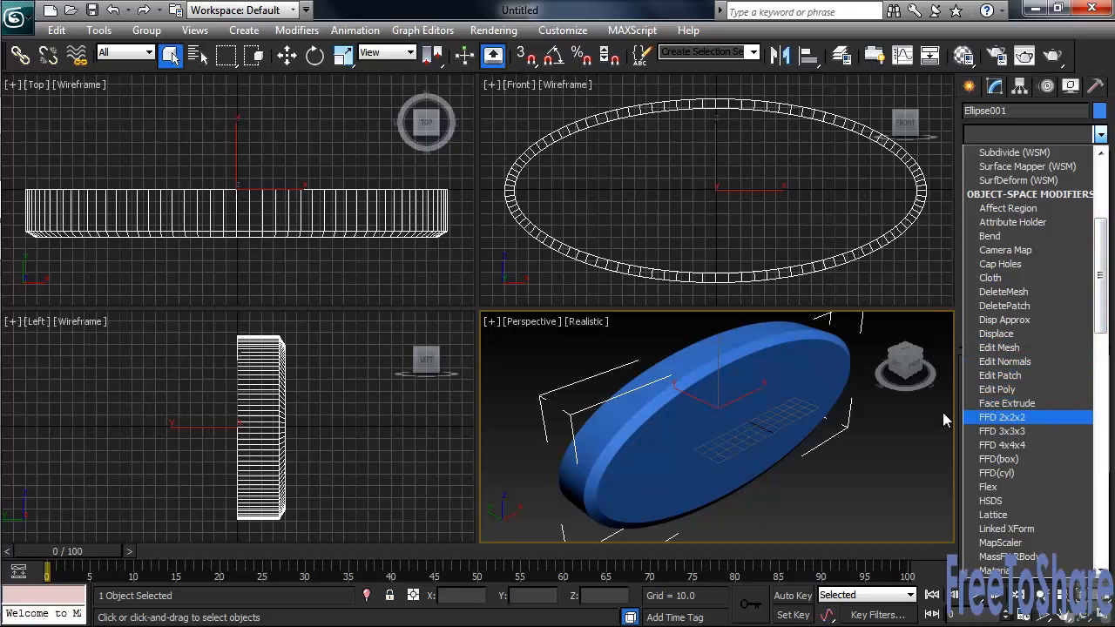
Step: Draw an ellipse about 113 long and 59 wide at the centre of the beveled ellipse in the Front view
click(814, 419)
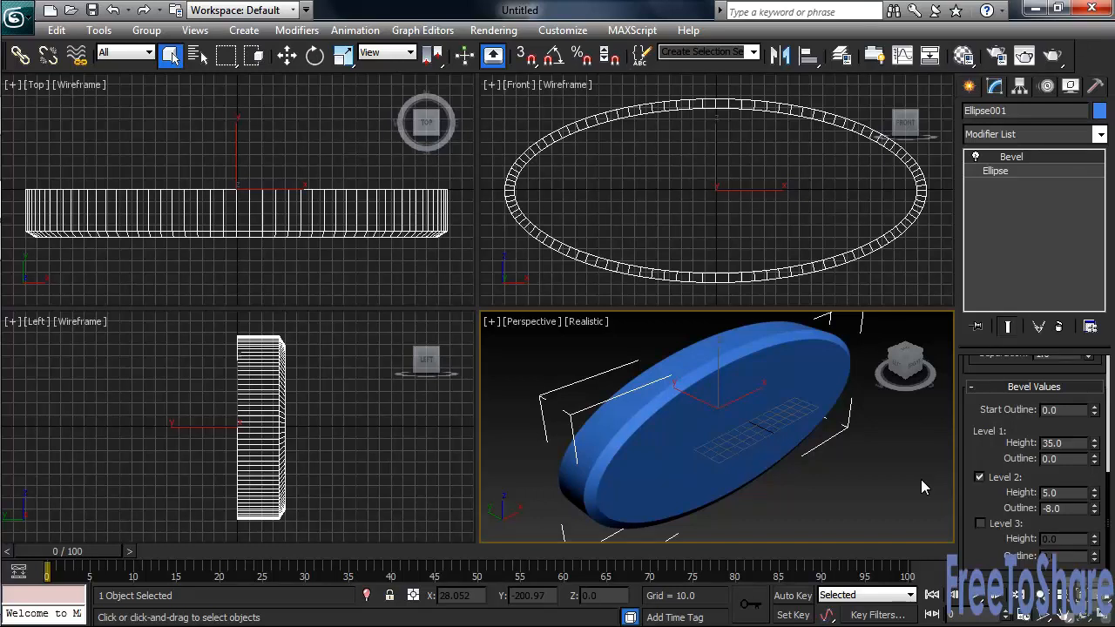
right_click(825, 217)
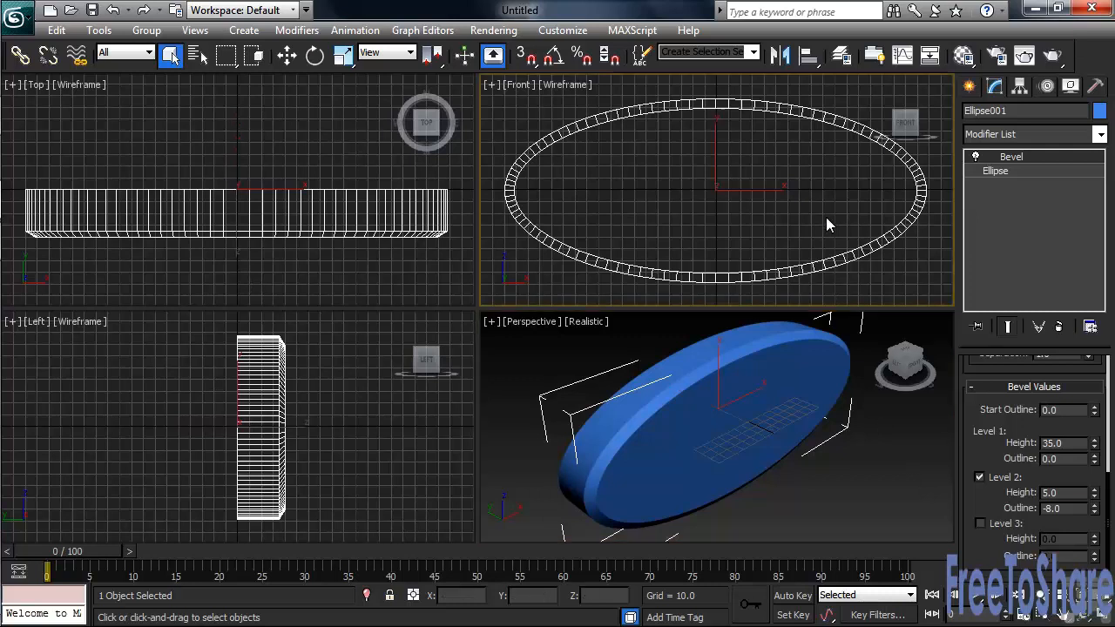
click(971, 88)
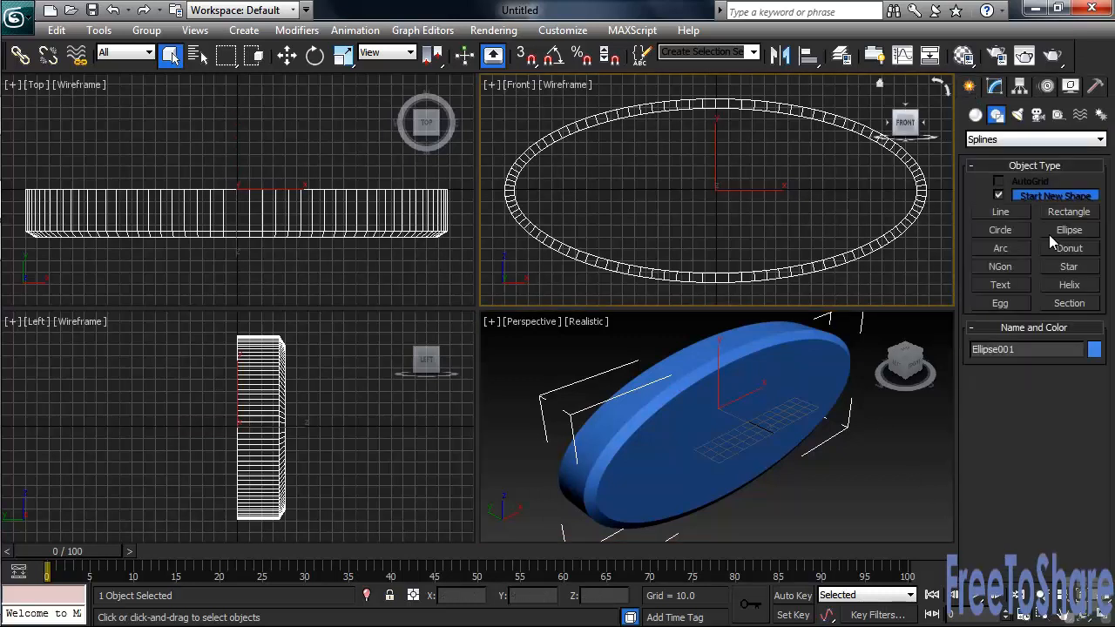
click(1067, 230)
drag(680, 121, 749, 254)
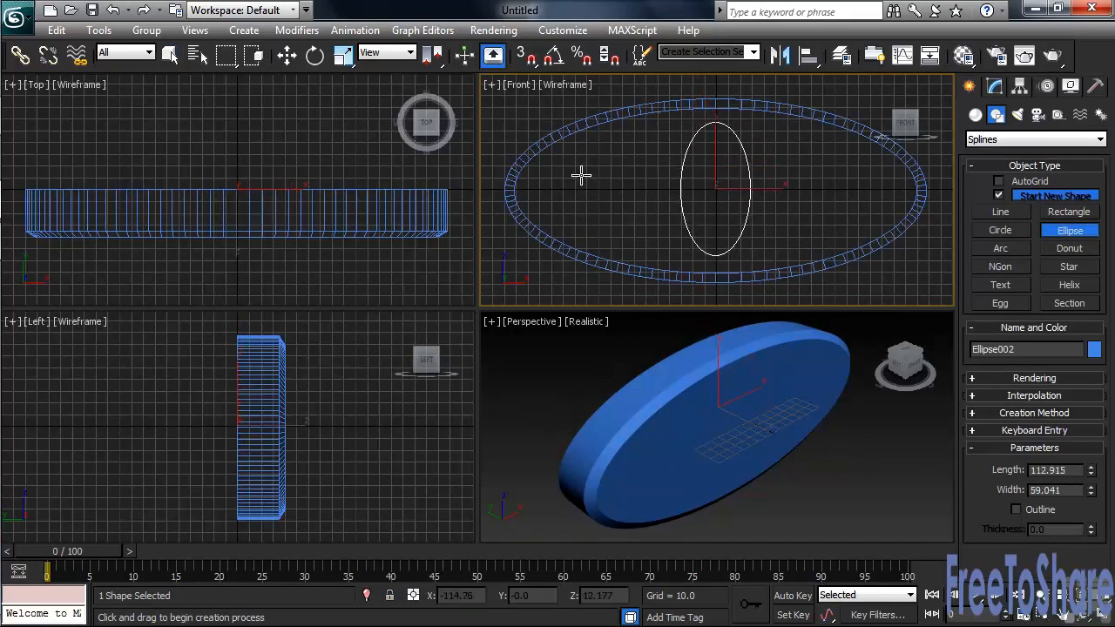
Step: Draw a smaller ellipse left of the central one in the Front view and copy it along X to about 104
drag(575, 166, 624, 217)
right_click(625, 214)
right_click(628, 216)
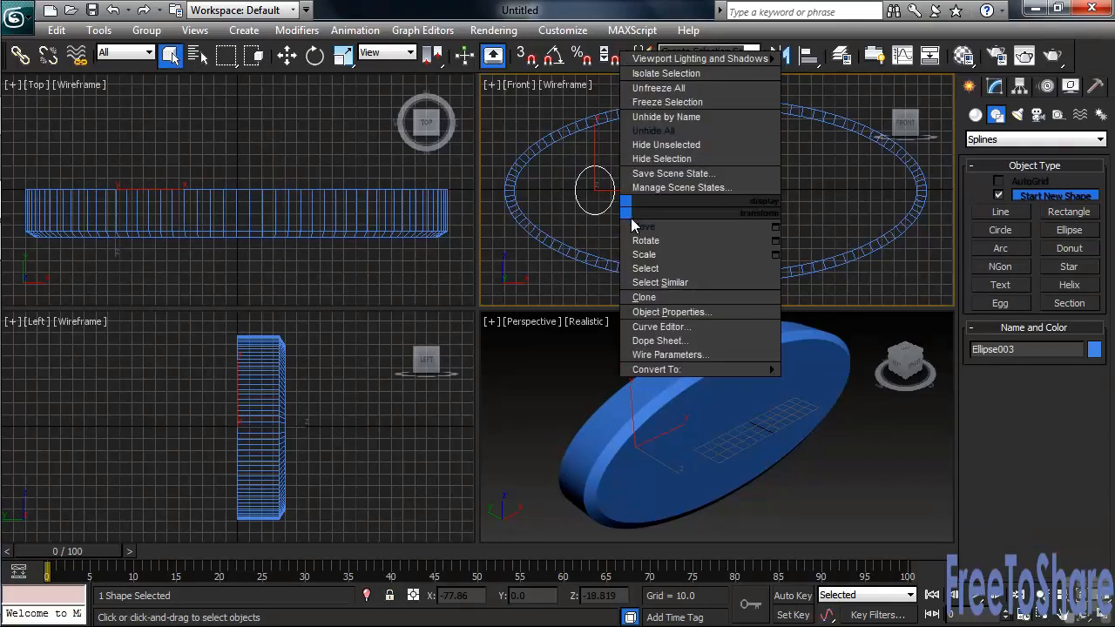
click(638, 224)
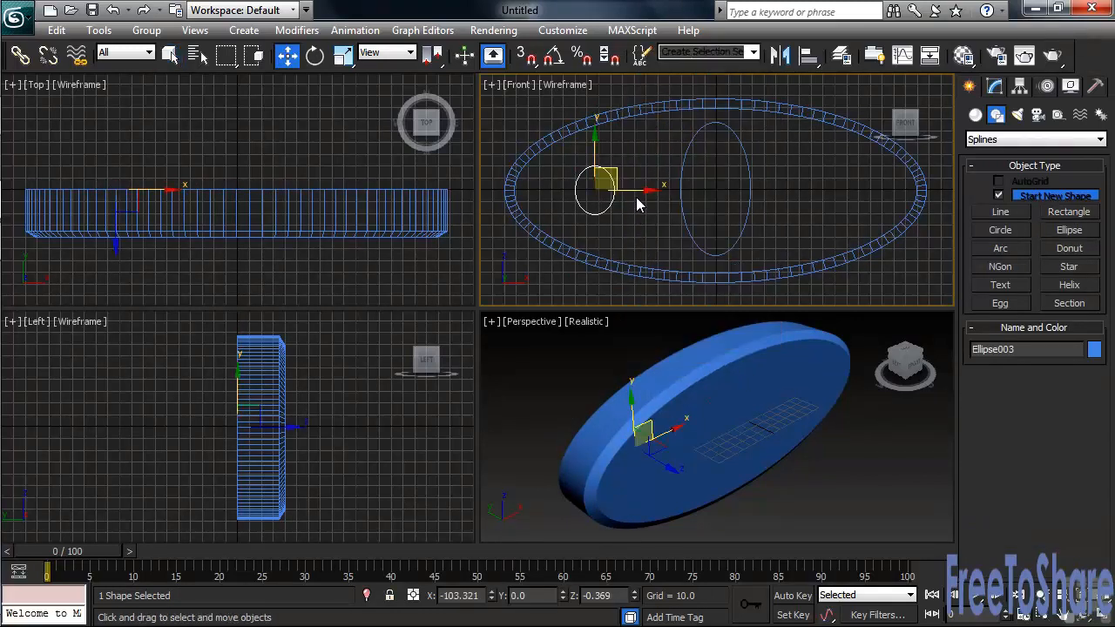
shift+drag(635, 209, 879, 214)
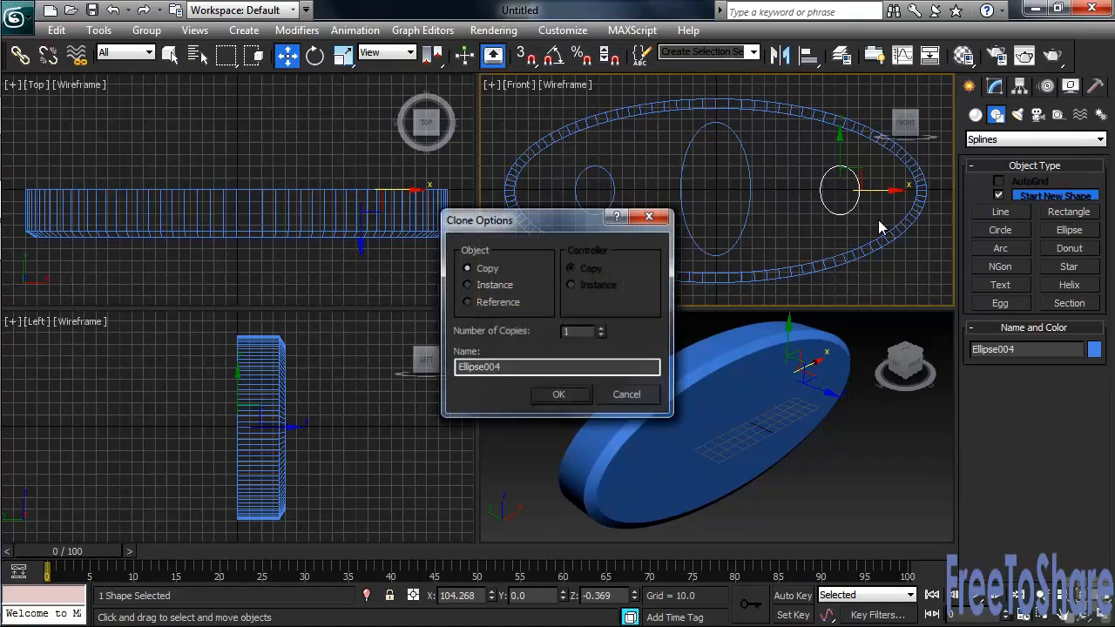
click(568, 395)
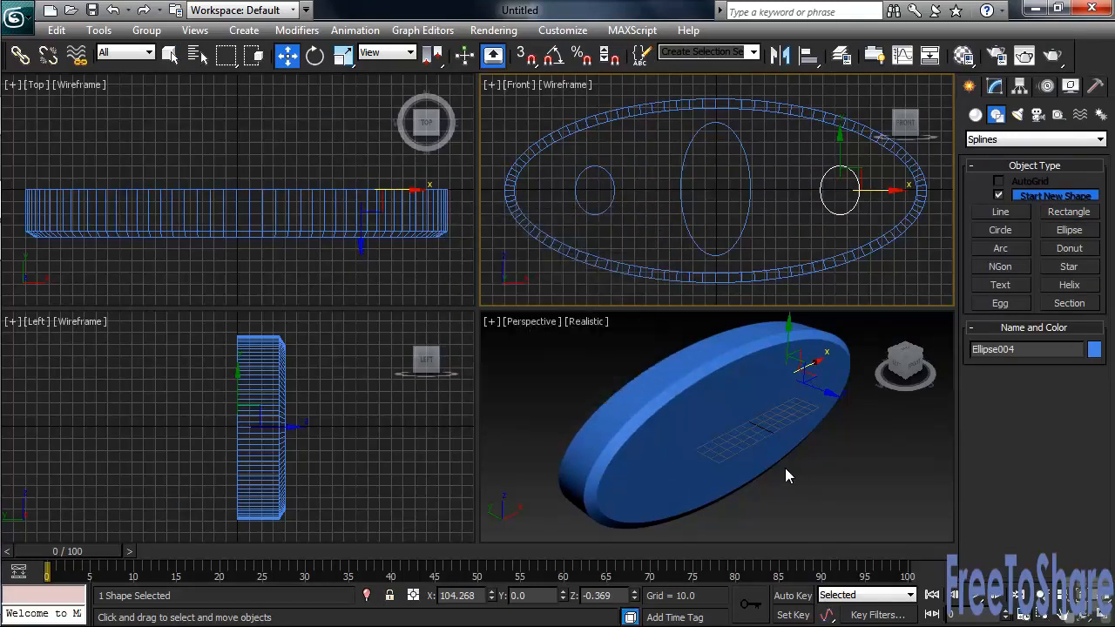
Step: Insert an Edit Spline modifier between the base Ellipse and the Bevel of the large beveled ellipse
click(790, 473)
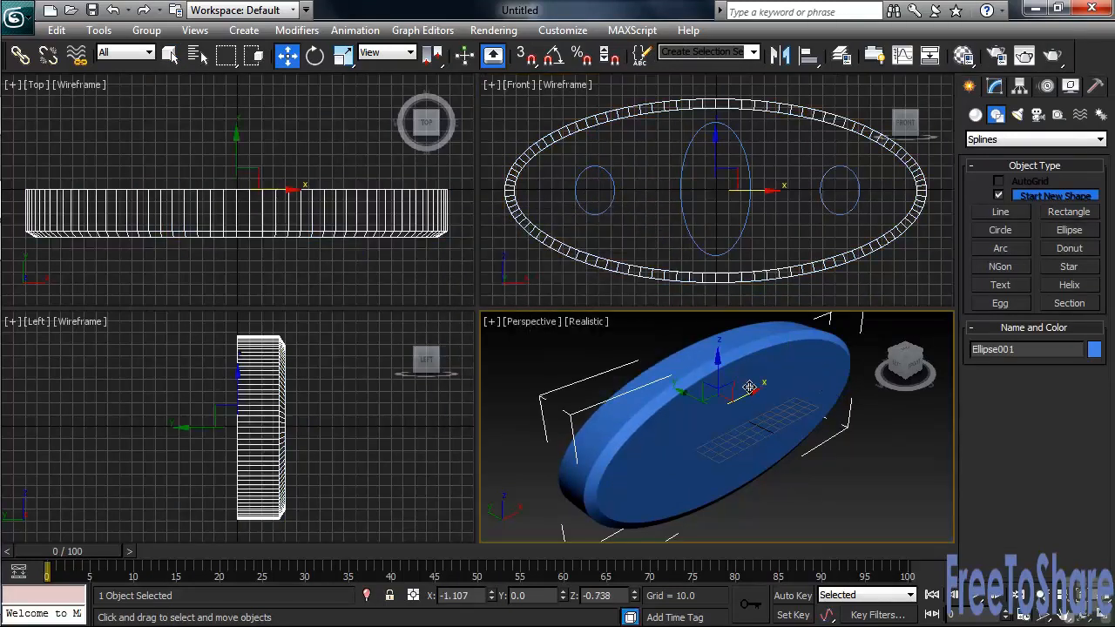
click(997, 88)
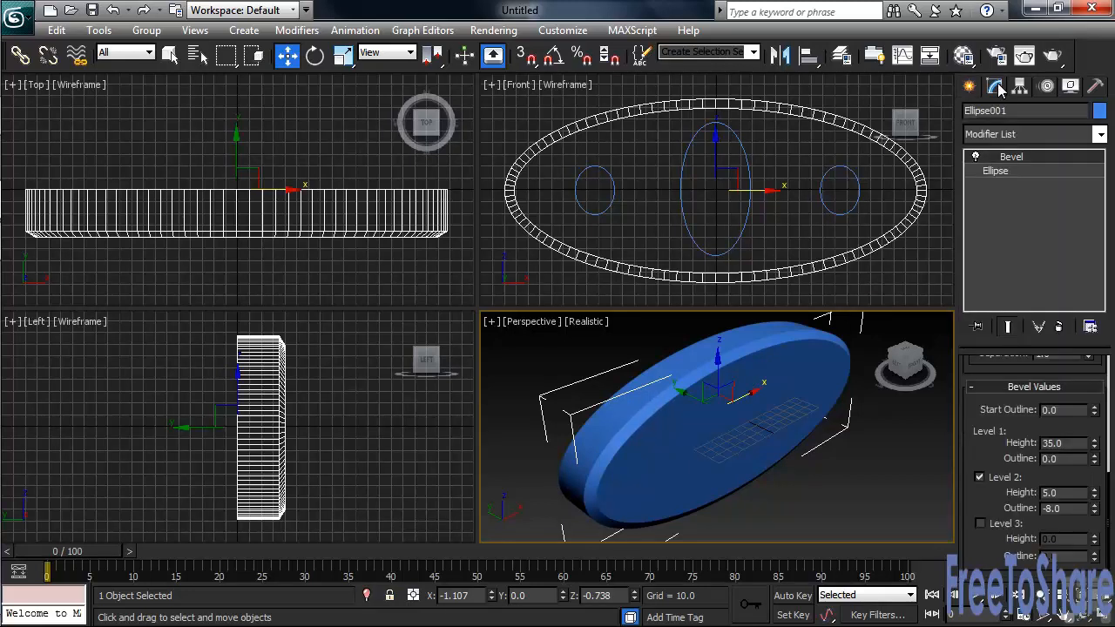
click(995, 173)
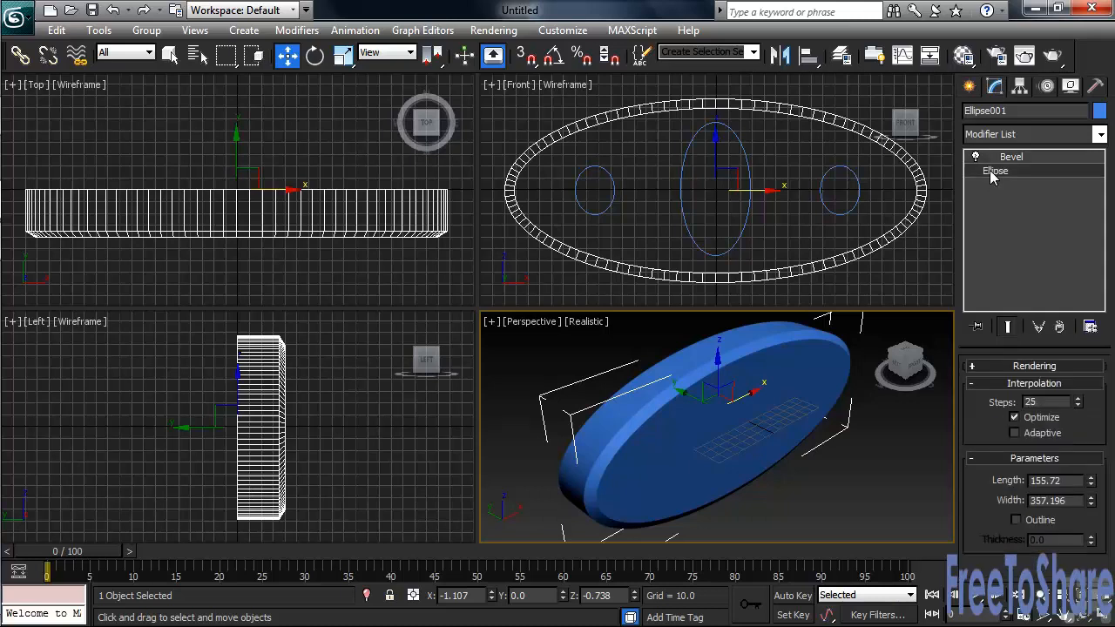
click(1100, 134)
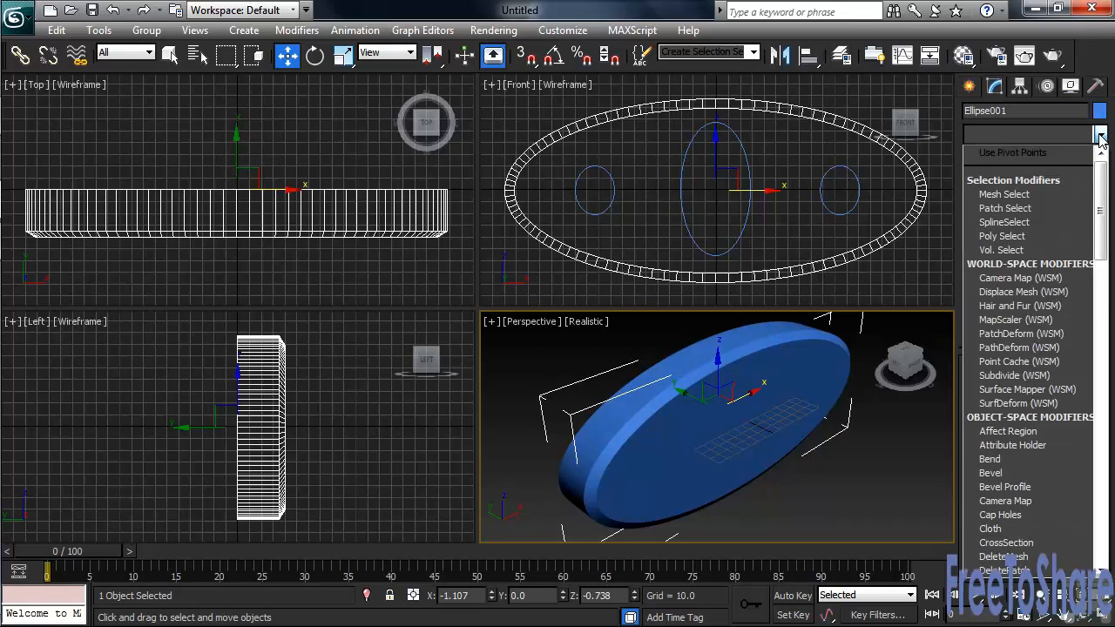
drag(1101, 191, 1102, 266)
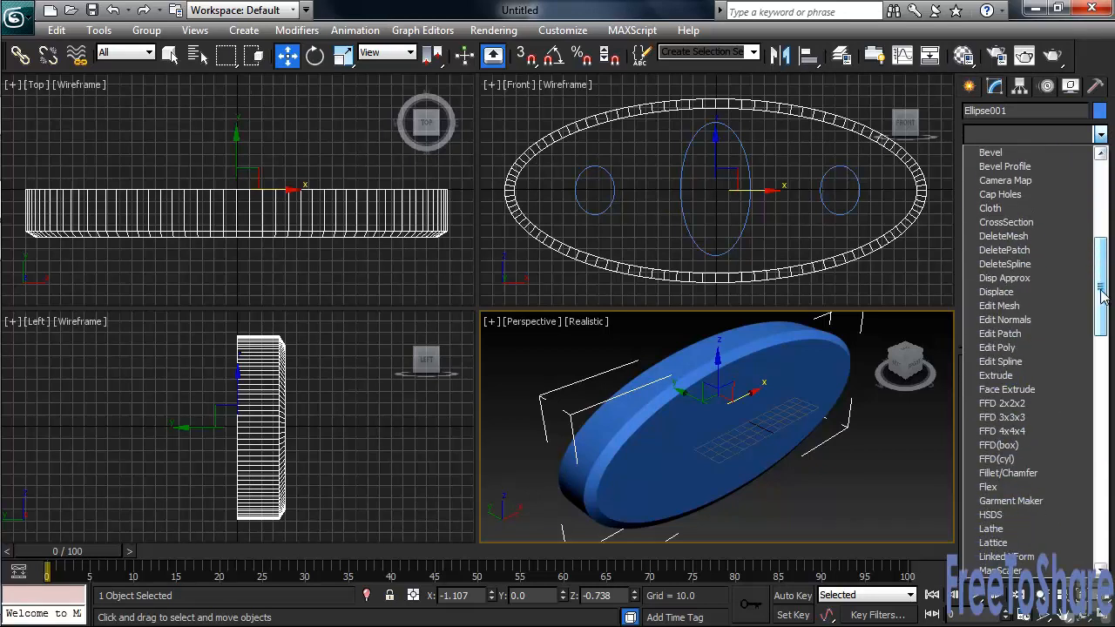
click(1001, 361)
Step: Attach the central ellipse and both small side ellipses to the large ellipse's spline
scroll(1081, 510, down, 10)
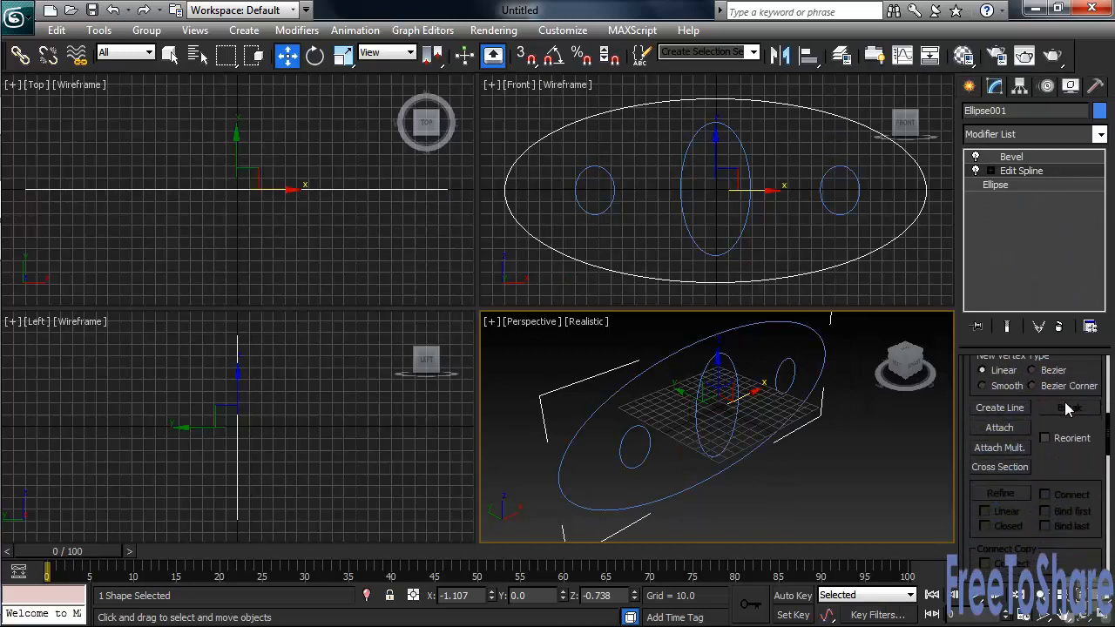
click(1002, 427)
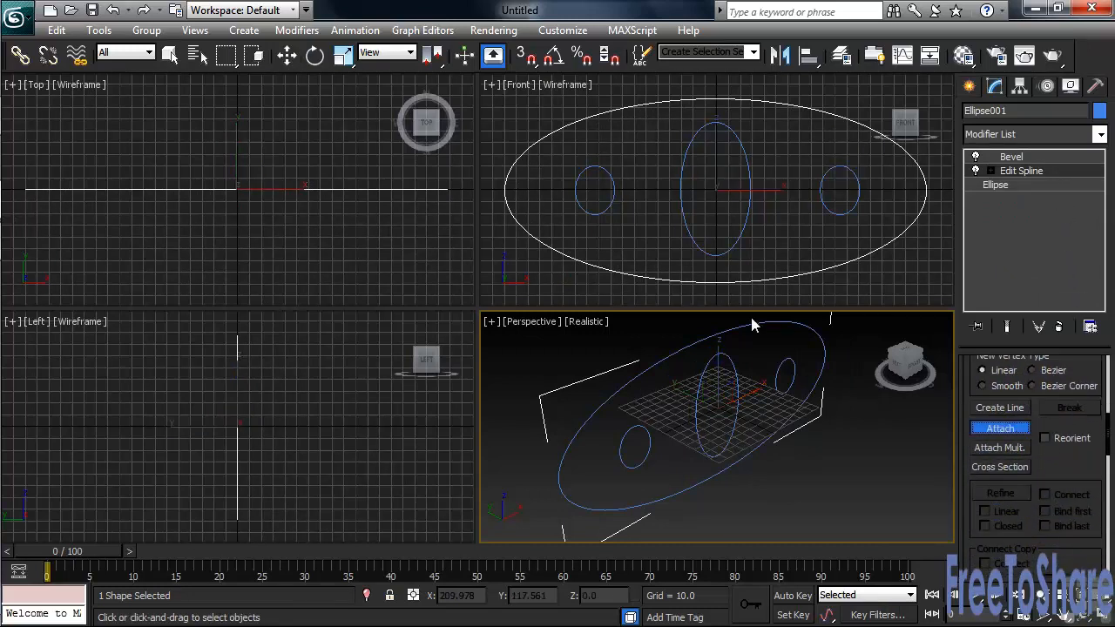
click(696, 244)
click(836, 212)
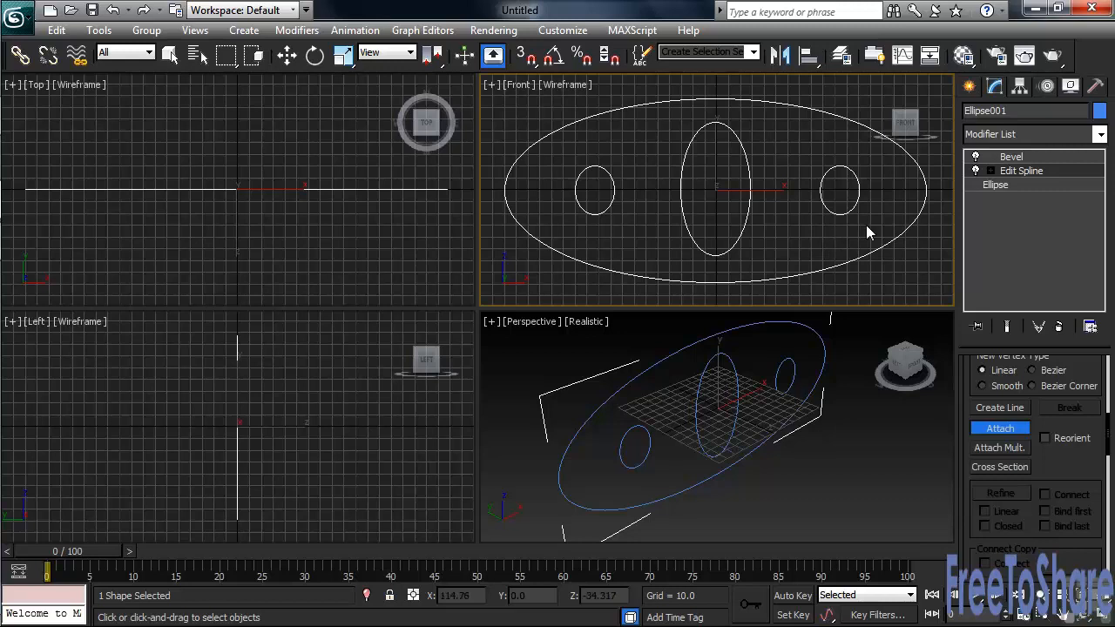
Step: Return to the Bevel level of the stack and inspect the holes from another angle in the maximized Perspective view
click(1008, 157)
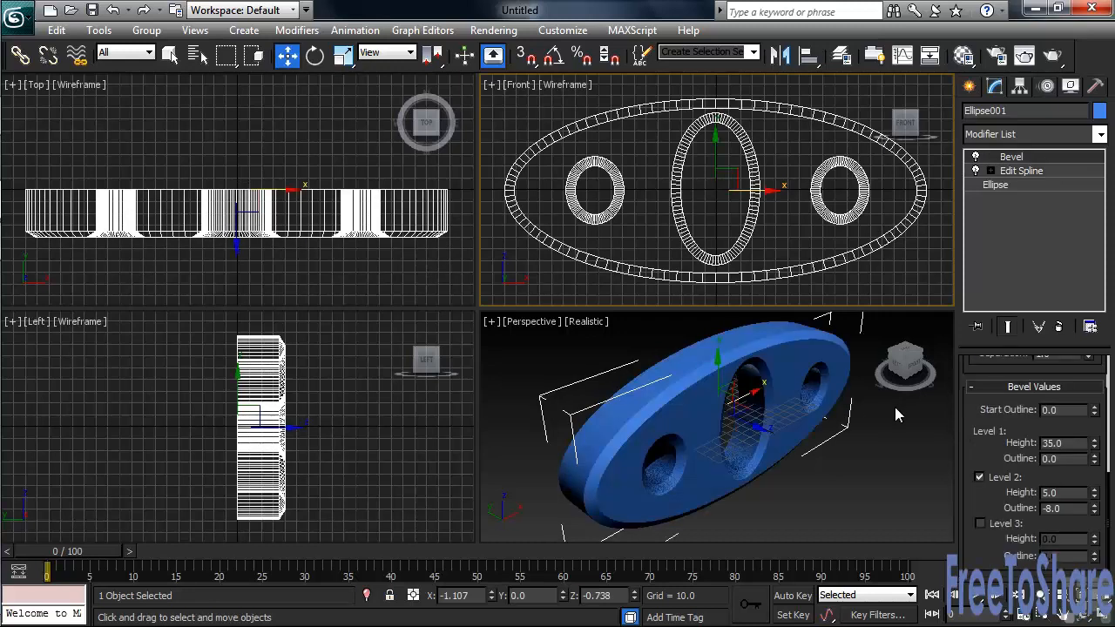
right_click(893, 438)
key(alt+w)
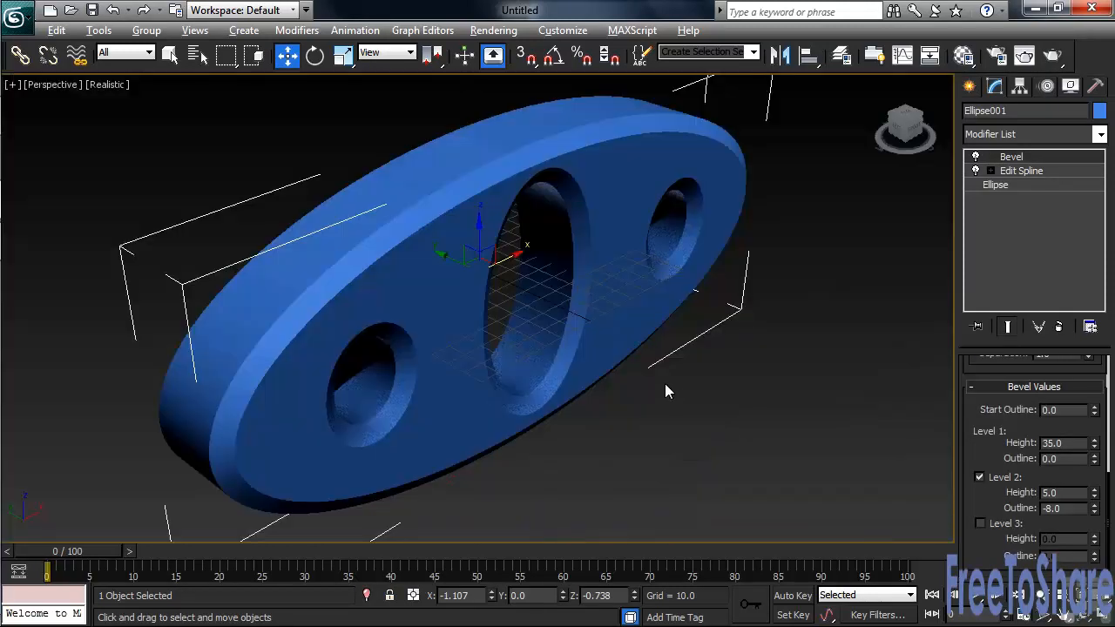
alt+middle_drag(538, 331, 511, 313)
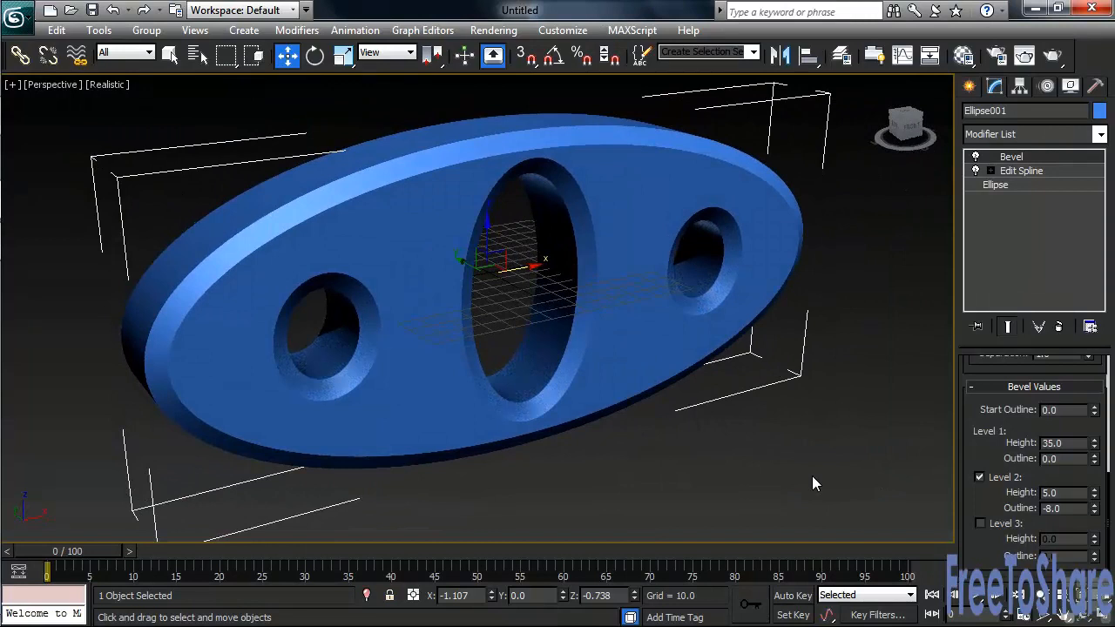